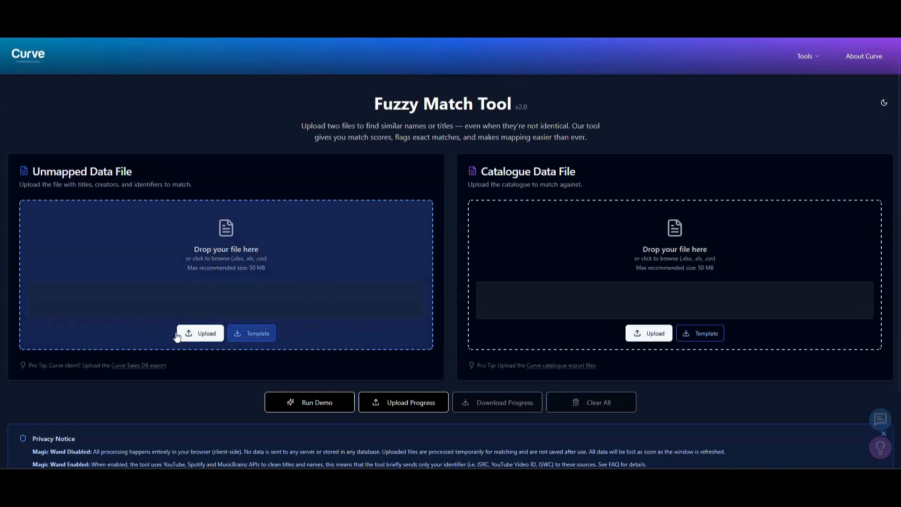
- Load Umapped Data Template.xlsx as the unmapped data file and Catalogue Data Template.xlsx as the catalogue data file
mouse_move(145, 364)
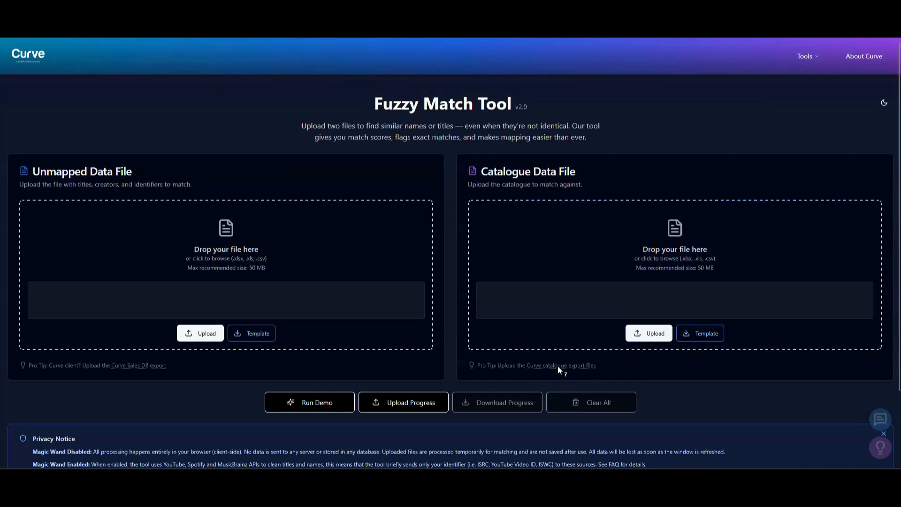
mouse_move(558, 366)
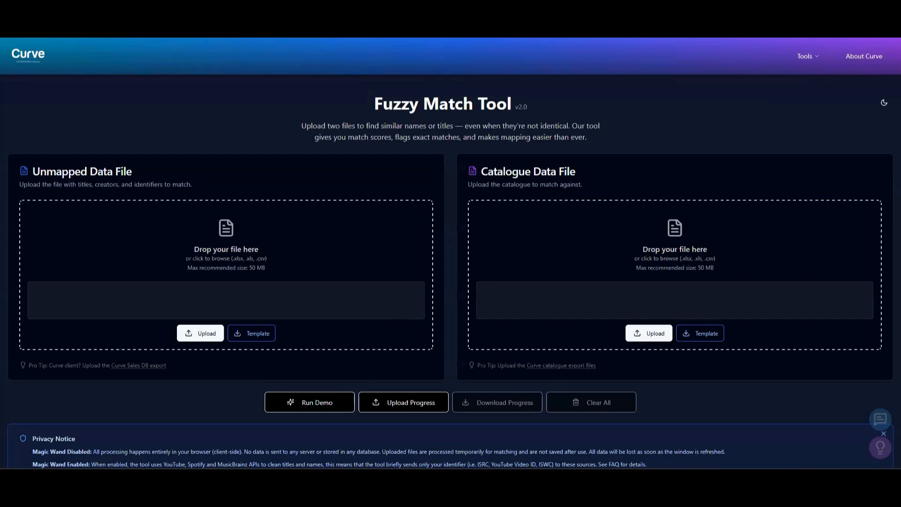
drag(153, 308, 201, 258)
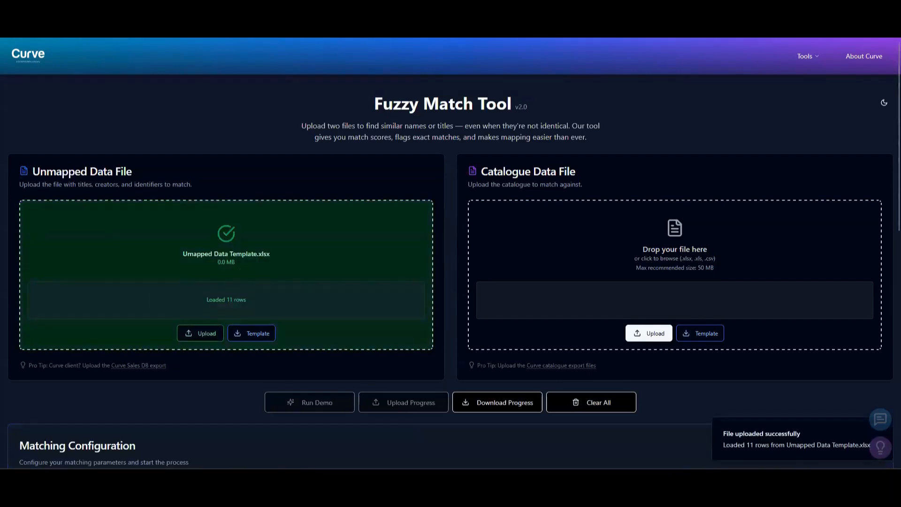
drag(604, 255, 604, 258)
scroll(442, 280, down, 2)
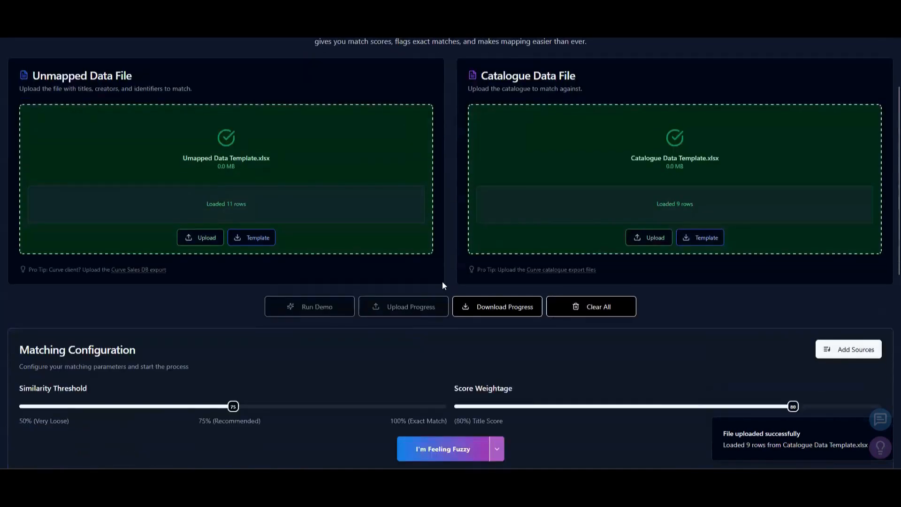
- Try a stricter similarity threshold for the matching, and return it to the recommended 75%
scroll(442, 284, down, 4)
scroll(337, 293, up, 2)
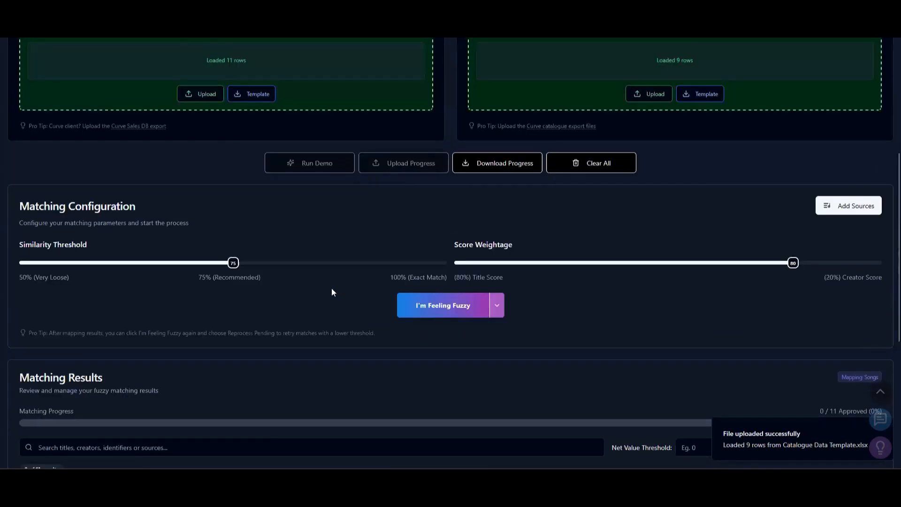
scroll(314, 285, down, 1)
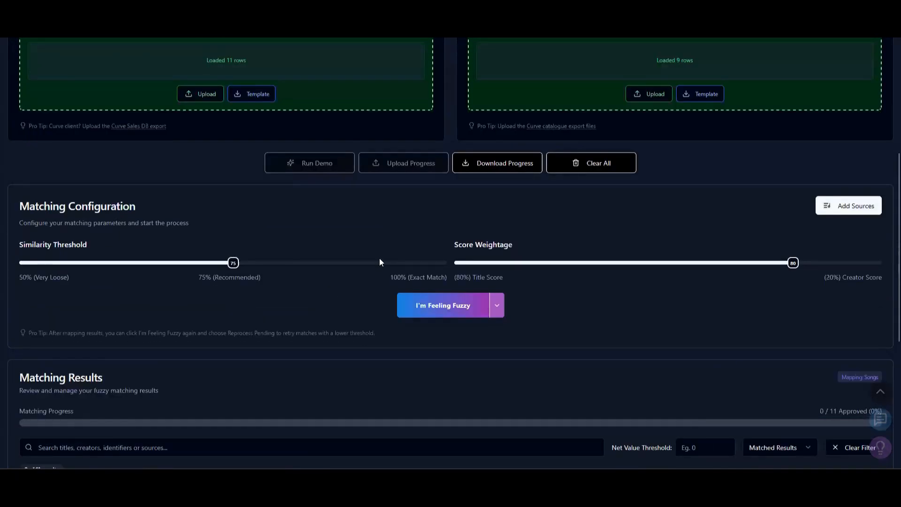
scroll(381, 261, down, 2)
scroll(382, 267, up, 1)
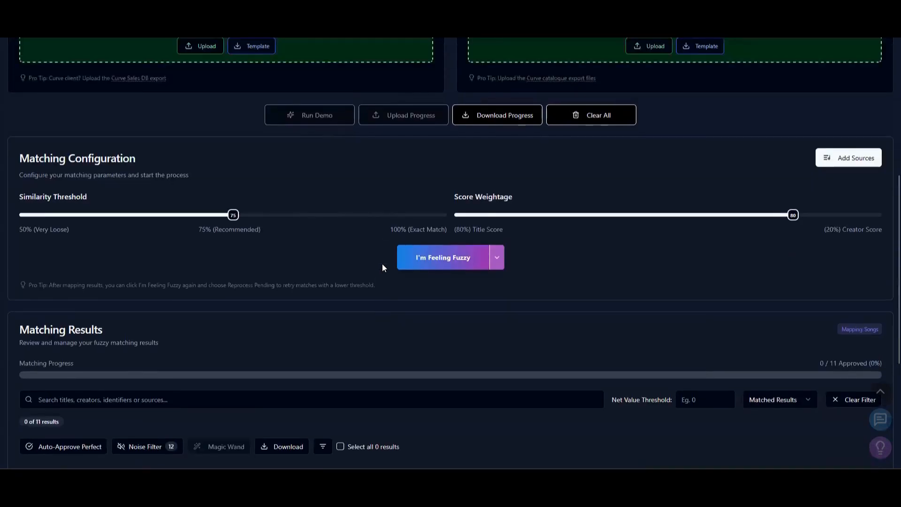
scroll(375, 258, up, 3)
scroll(249, 305, down, 1)
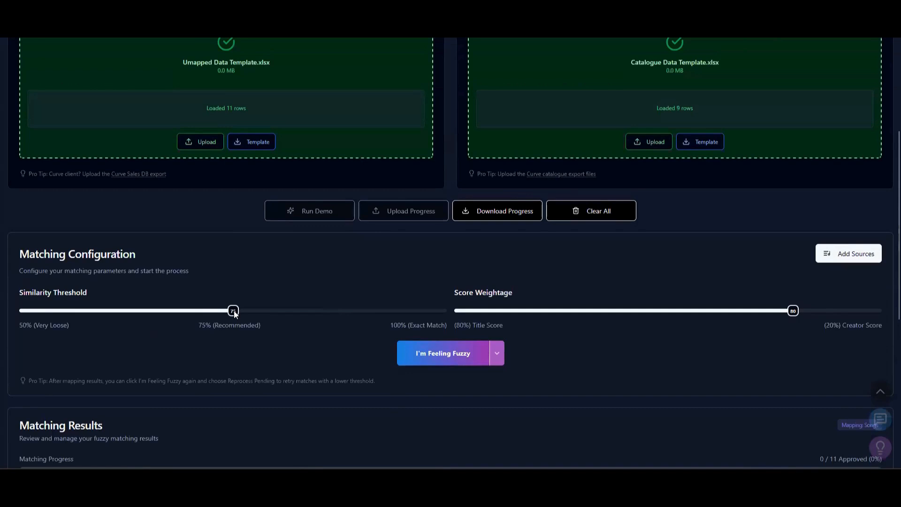
drag(191, 310, 288, 314)
click(332, 311)
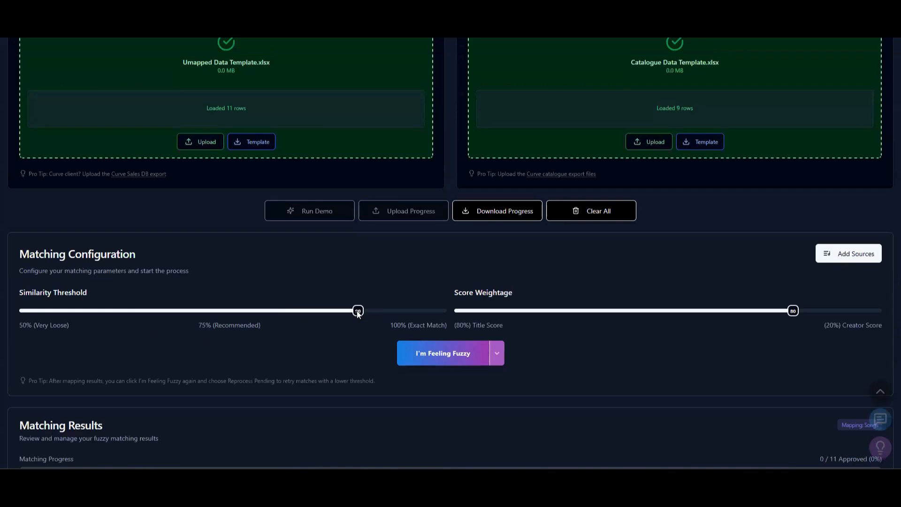
drag(357, 311, 229, 313)
- Set the score weightage to 100% title score and 0% creator score
scroll(376, 333, down, 2)
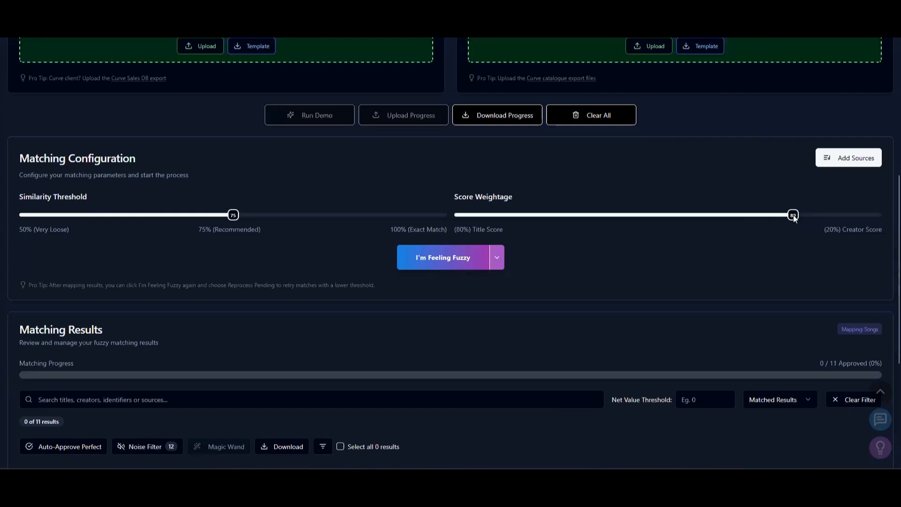
mouse_move(793, 217)
mouse_down()
mouse_move(697, 217)
mouse_move(801, 220)
mouse_up()
drag(797, 216, 886, 218)
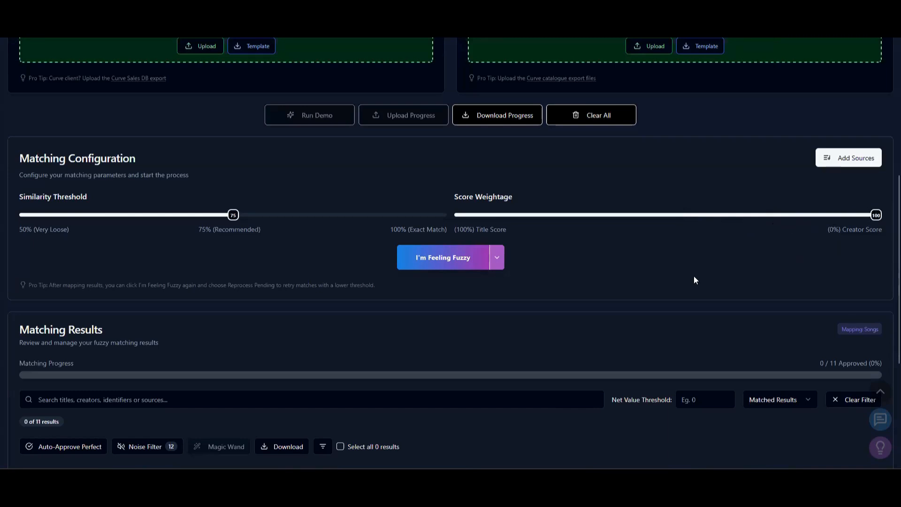
scroll(695, 279, down, 1)
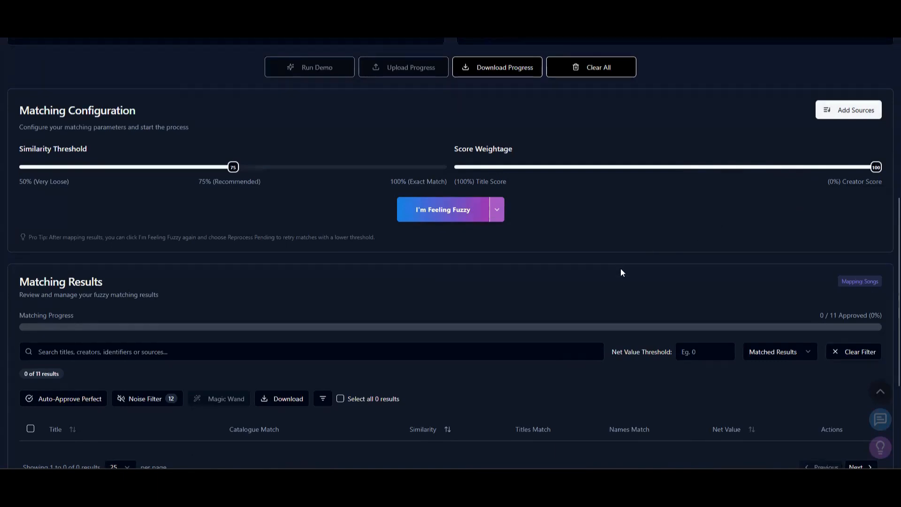
- Open the Add Source options to examine how sources can be supplied, and close them without adding one
scroll(620, 268, up, 2)
scroll(746, 334, down, 2)
click(850, 110)
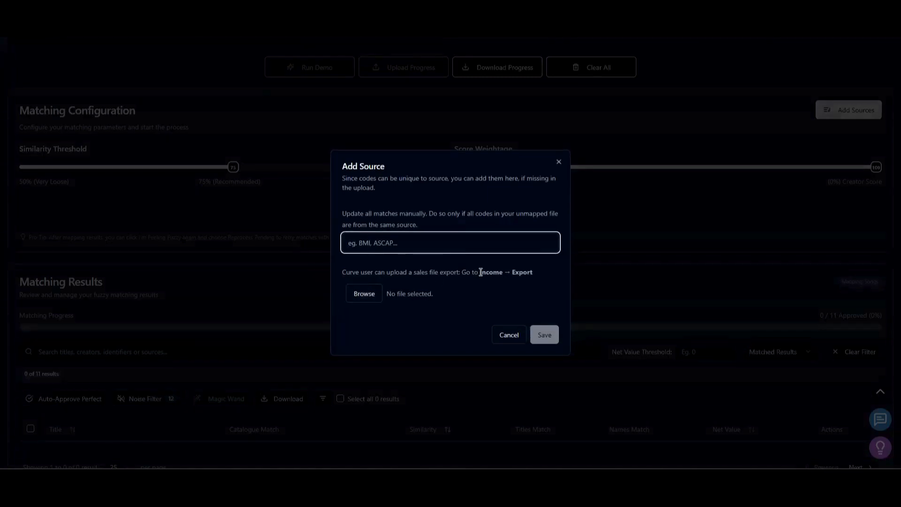
click(507, 342)
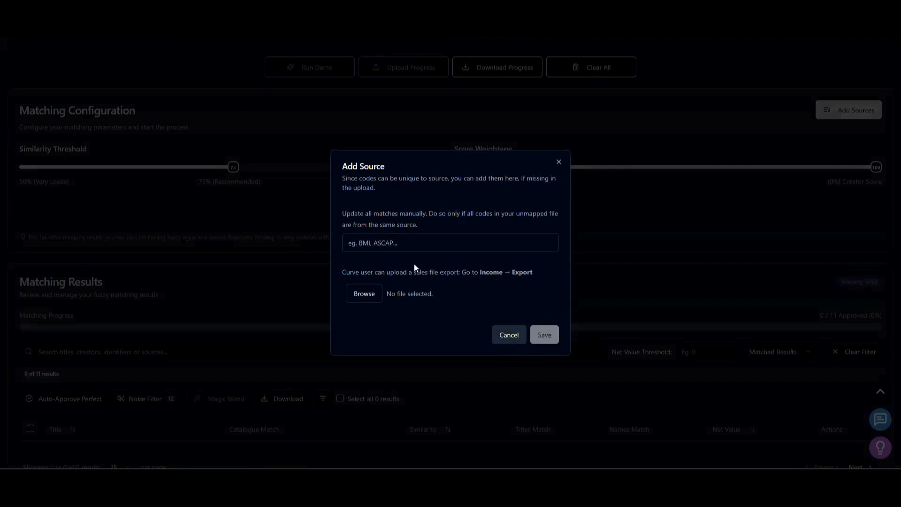
key(Escape)
- Run the fuzzy matching on the two loaded files and bring up the matching results
scroll(272, 266, down, 2)
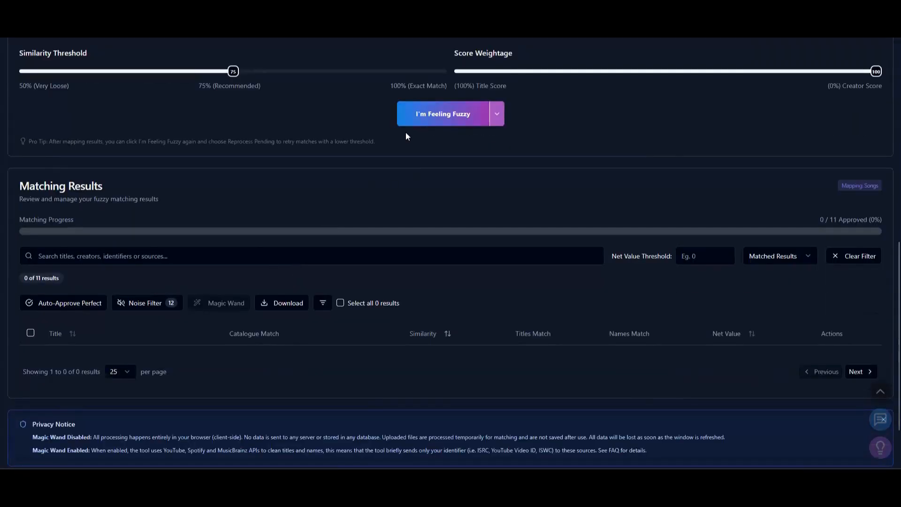
scroll(564, 162, up, 3)
click(444, 258)
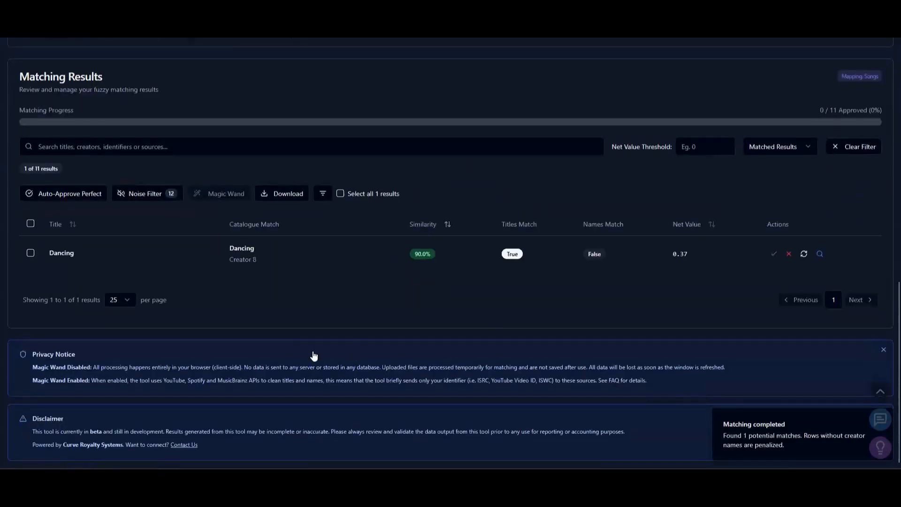
scroll(314, 355, up, 2)
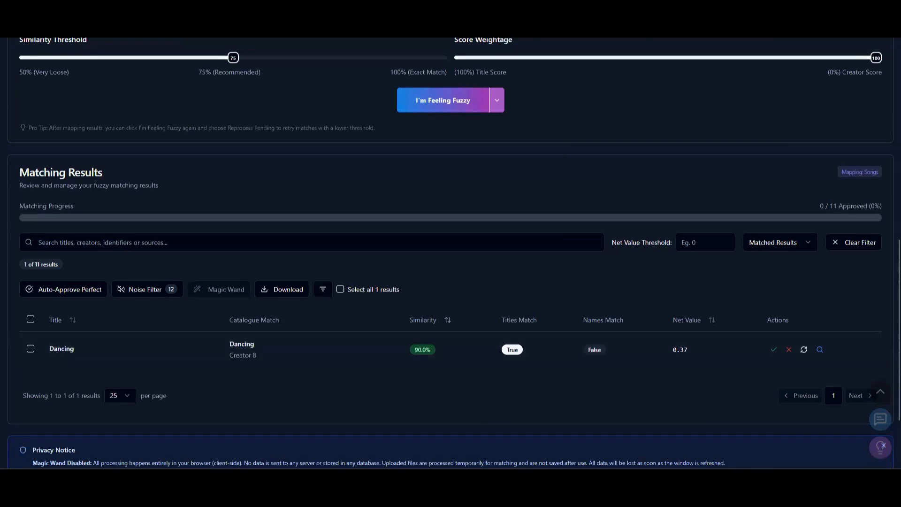
scroll(548, 369, down, 1)
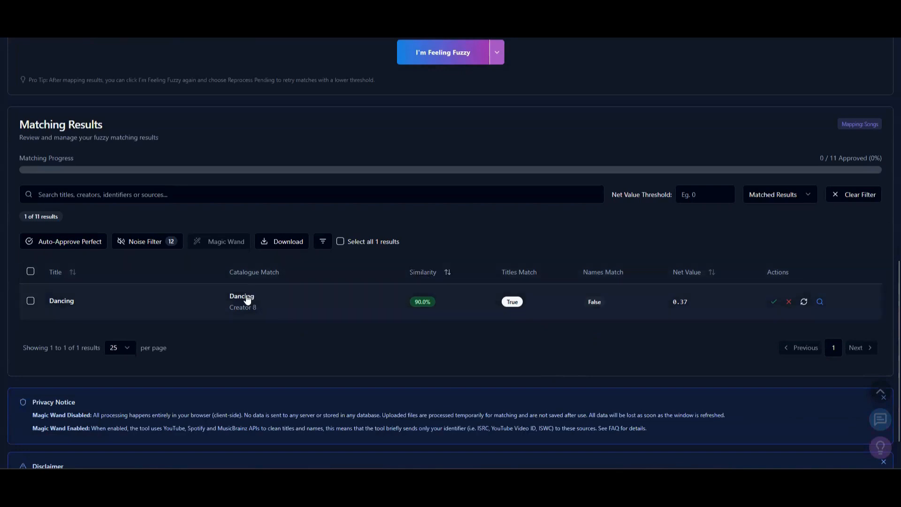
- View the identifier of the Dancing catalogue match and copy the identifier of the unmapped Dancing title
mouse_move(247, 300)
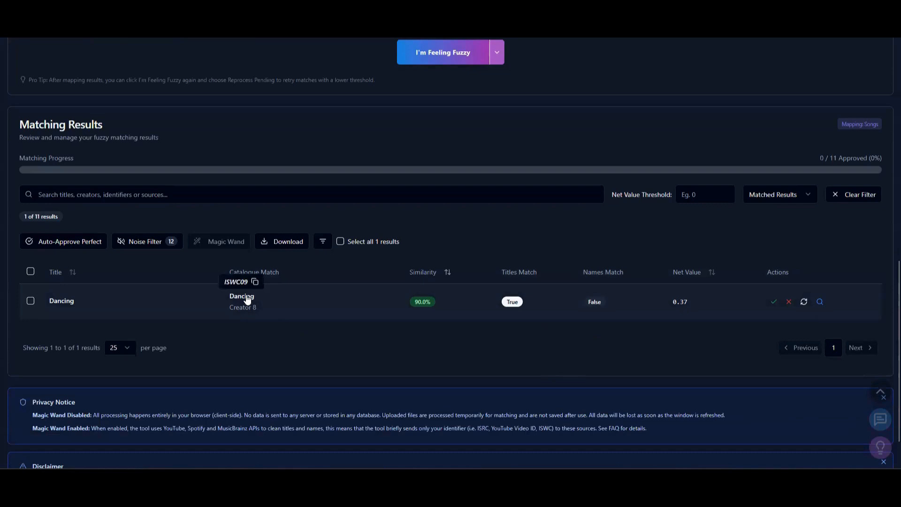
mouse_move(62, 302)
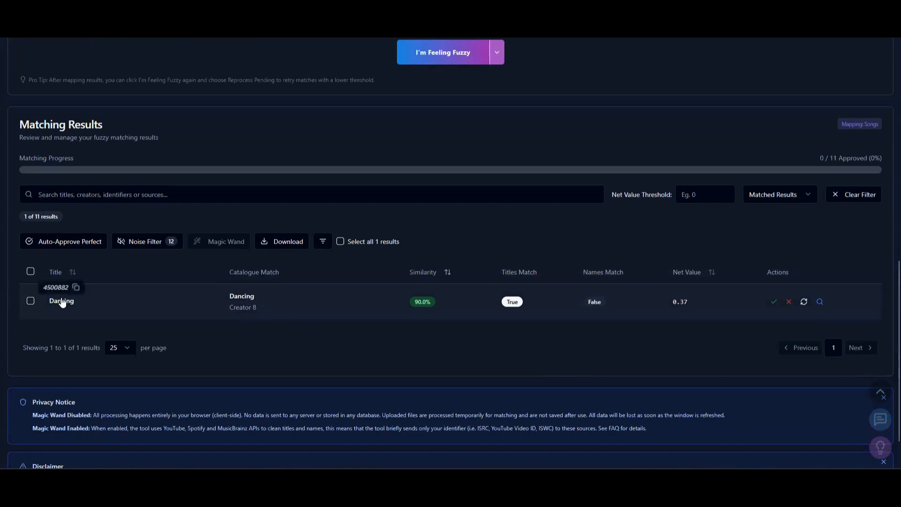
click(76, 288)
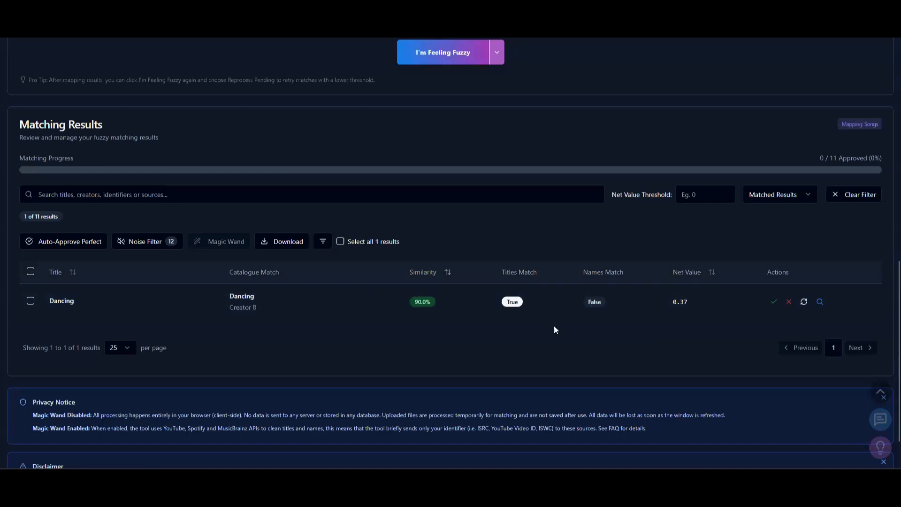
- Hide the Titles Match and Names Match columns in the matching results table
click(322, 241)
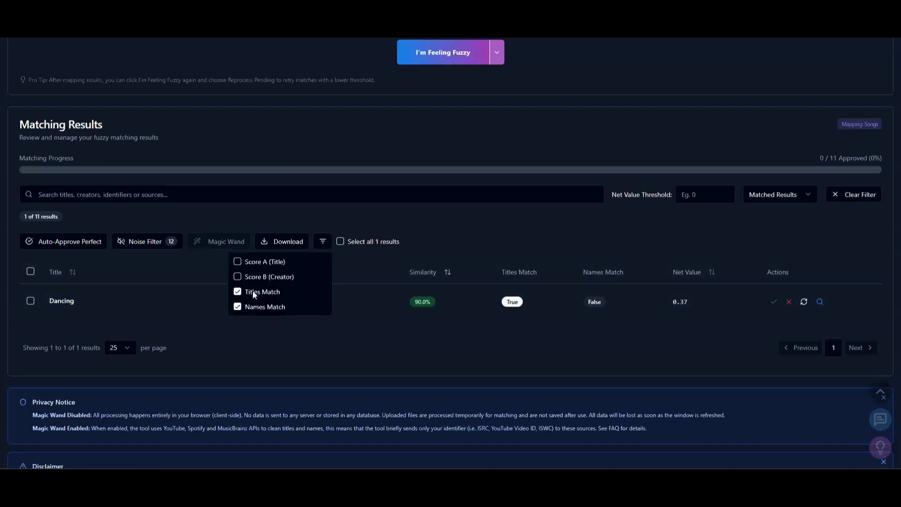
click(237, 292)
click(265, 306)
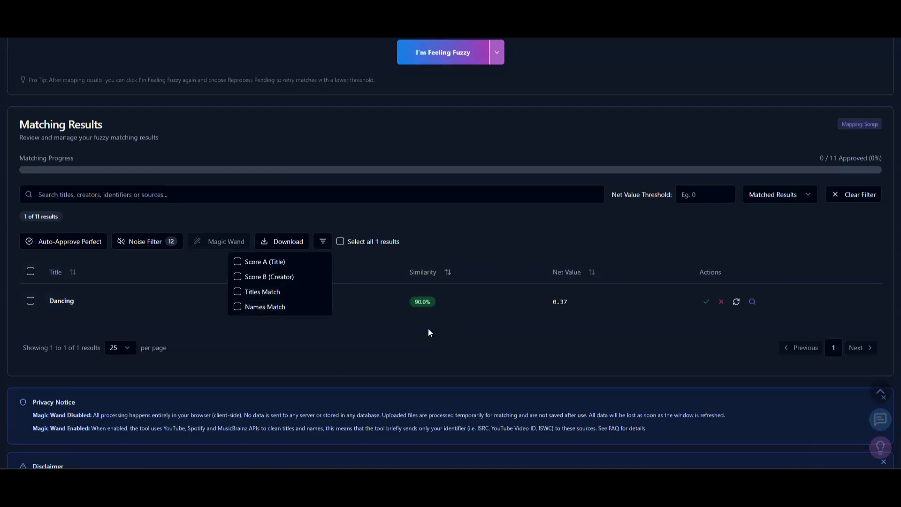
click(496, 224)
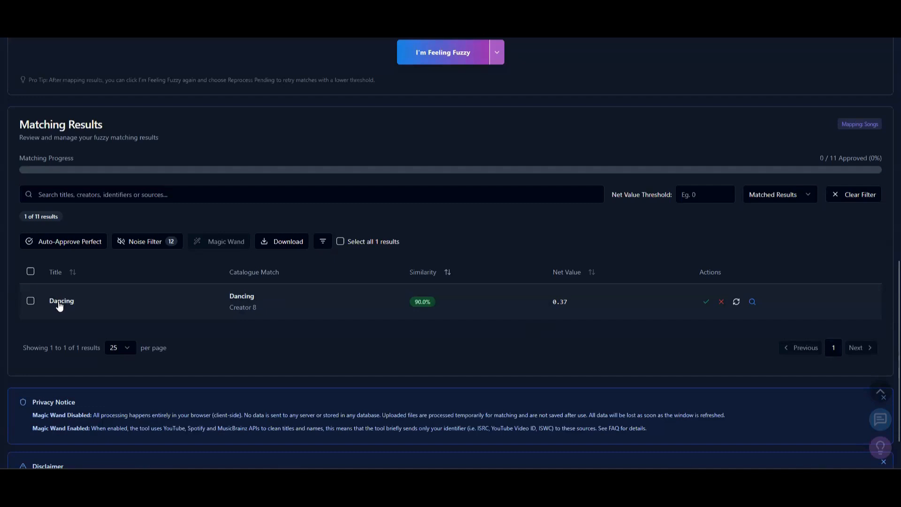
- Sort the matching results by net value in descending order and approve the Dancing match
mouse_move(66, 290)
click(569, 277)
click(576, 278)
click(706, 304)
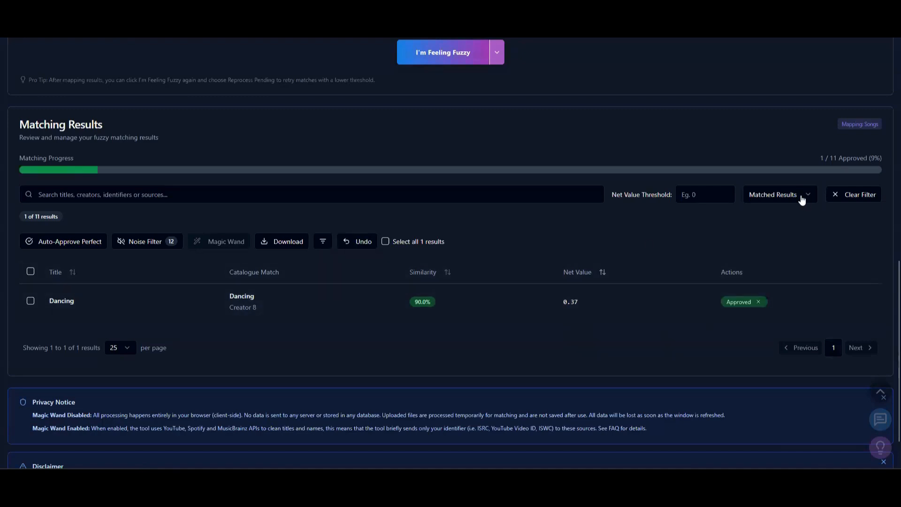
- Filter the matching results to show only Unmatched Titles
scroll(522, 271, up, 3)
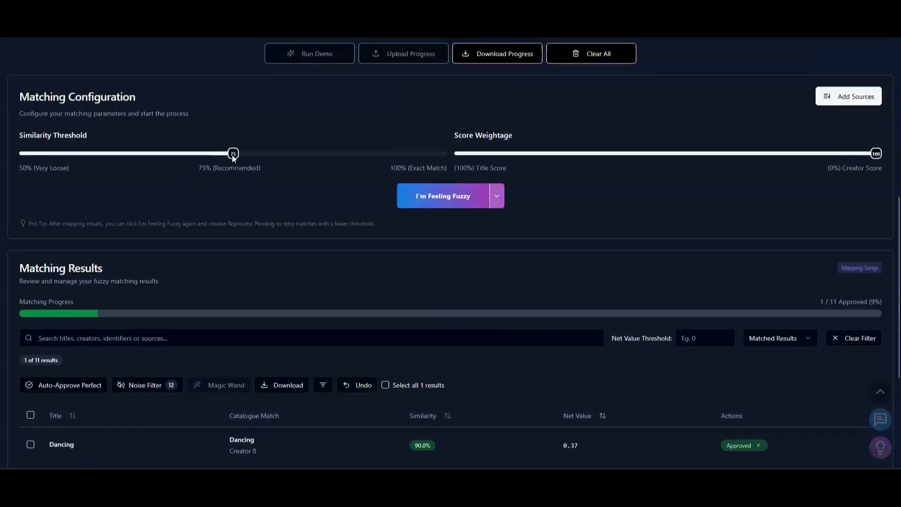
scroll(577, 280, down, 3)
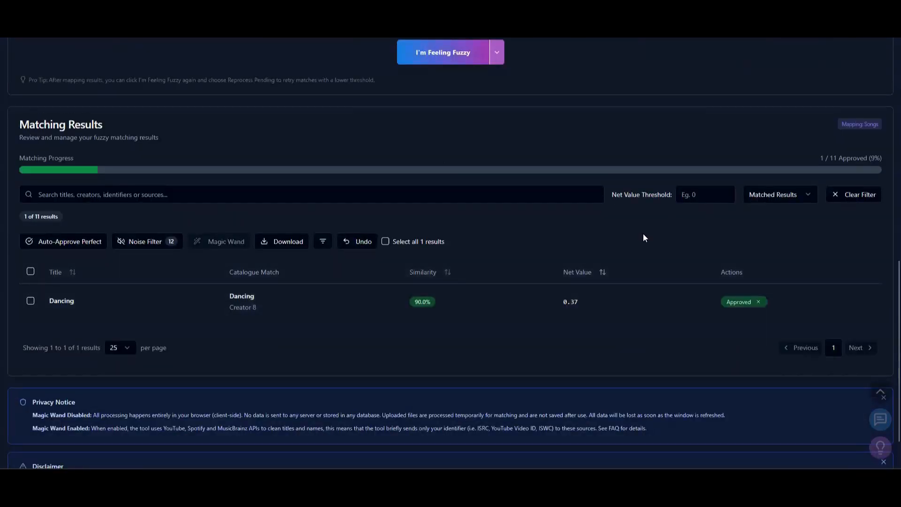
scroll(247, 235, up, 9)
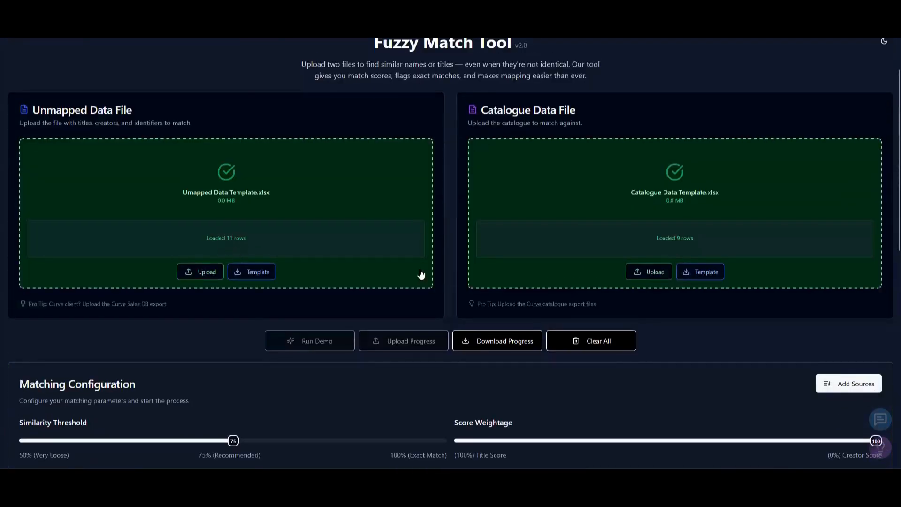
scroll(448, 286, down, 10)
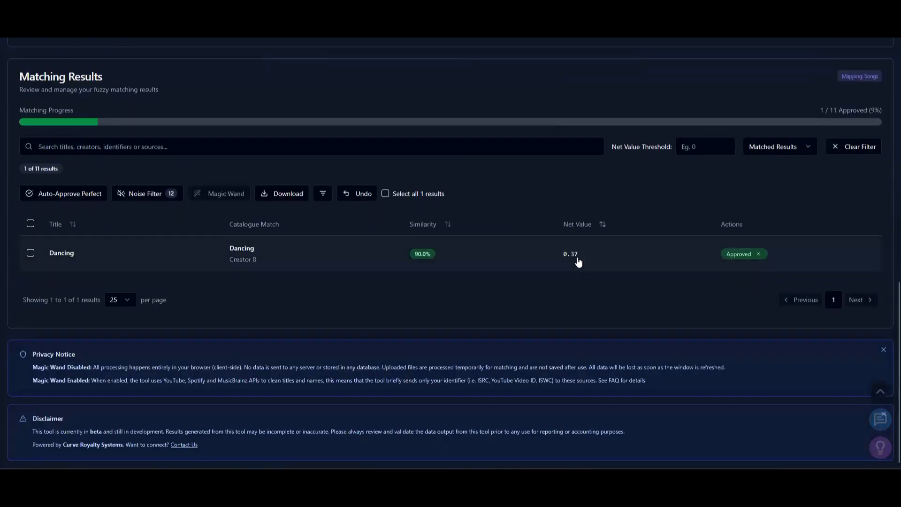
scroll(672, 234, up, 1)
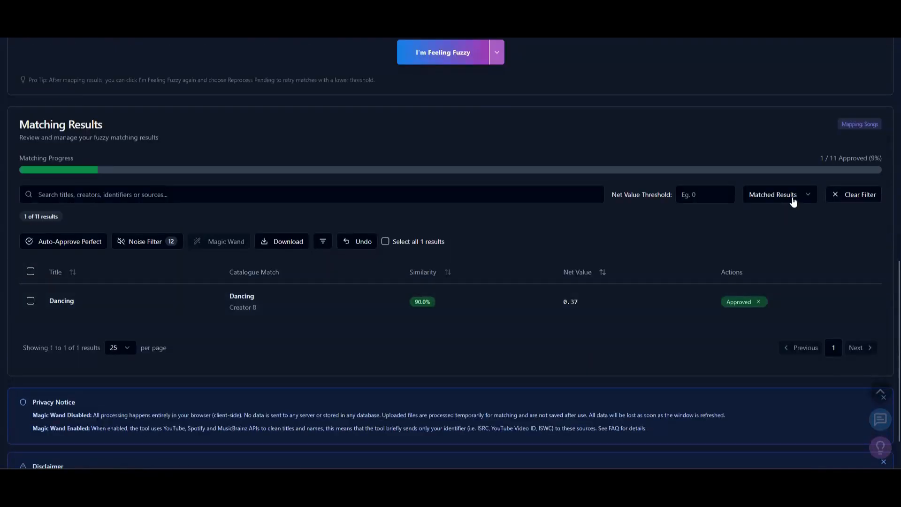
click(793, 200)
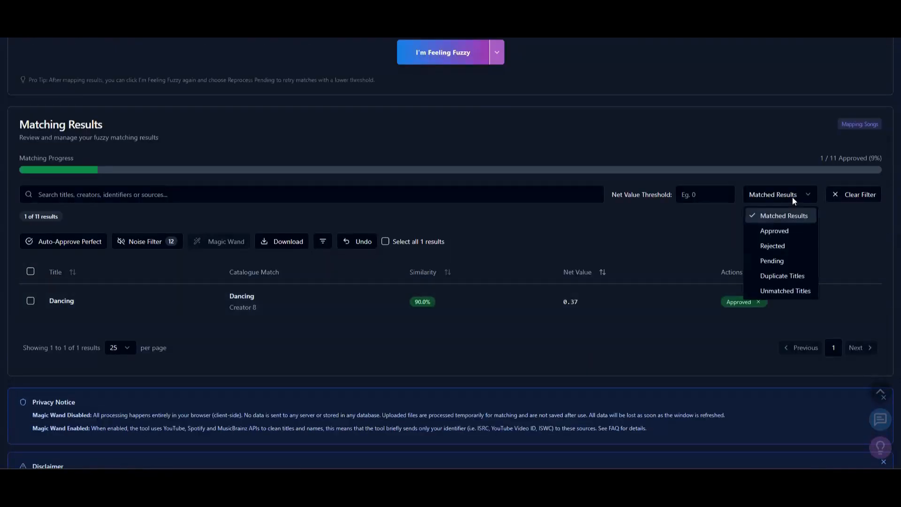
click(771, 293)
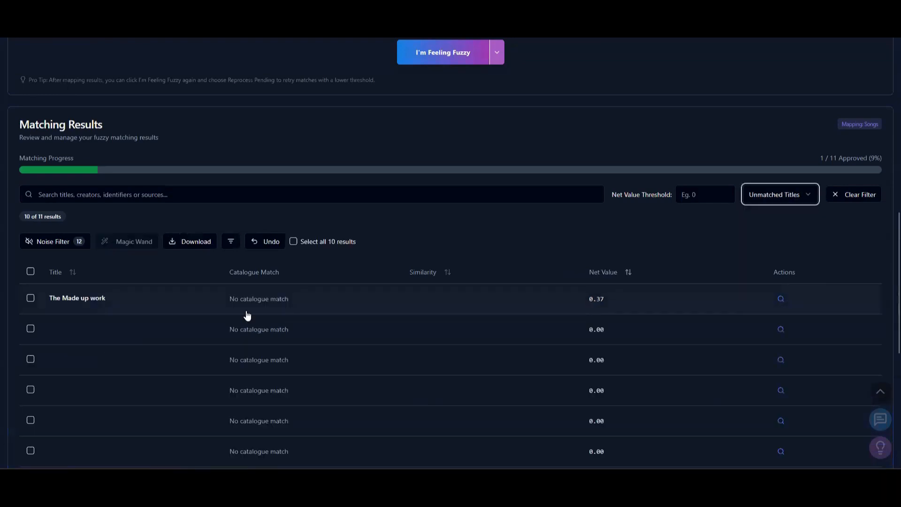
- Select every row in the list of unmatched titles
scroll(302, 288, down, 1)
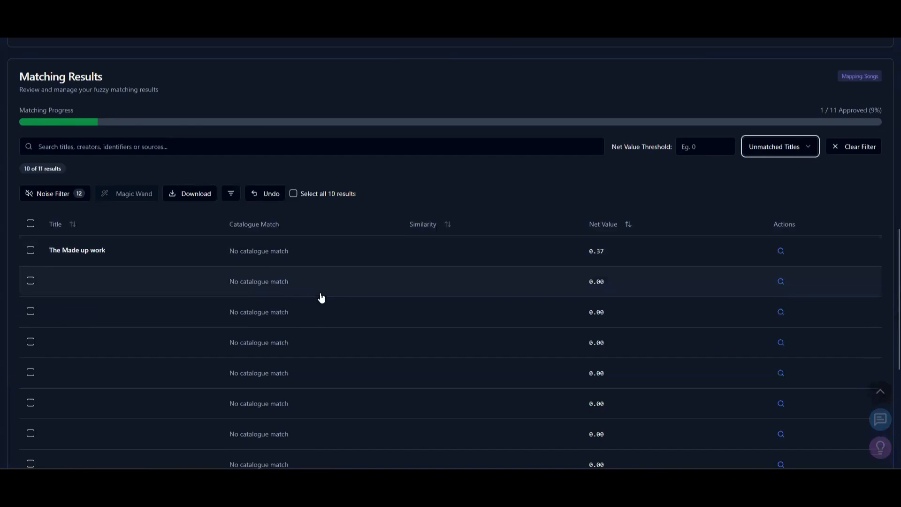
scroll(286, 308, down, 2)
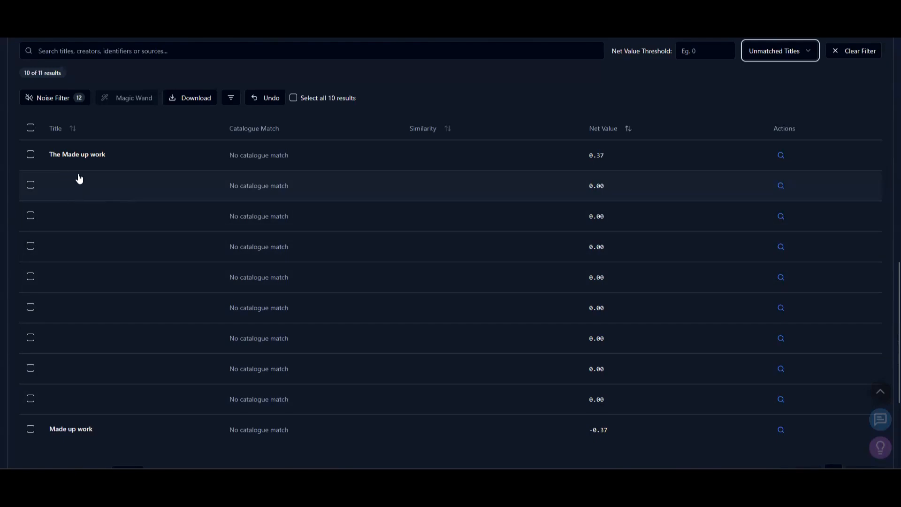
click(30, 128)
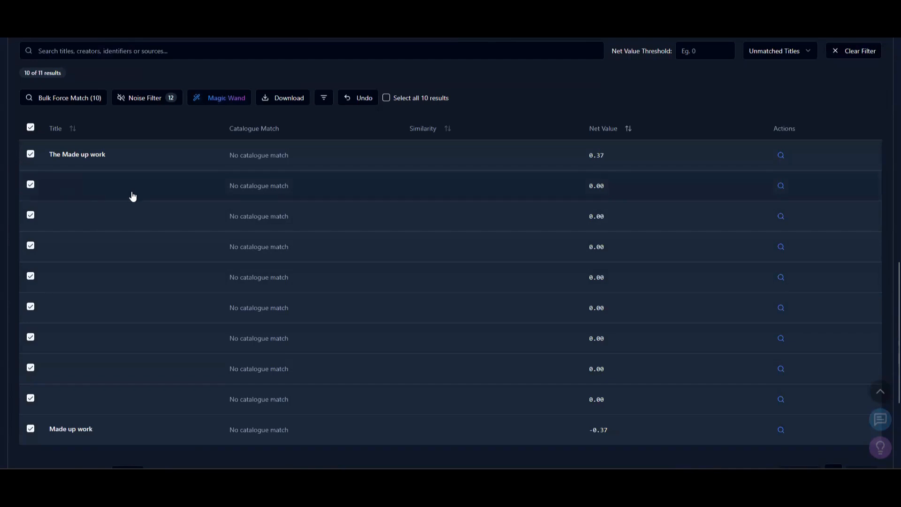
- Clean and rematch all the selected unmatched titles with the Magic Wand
click(218, 98)
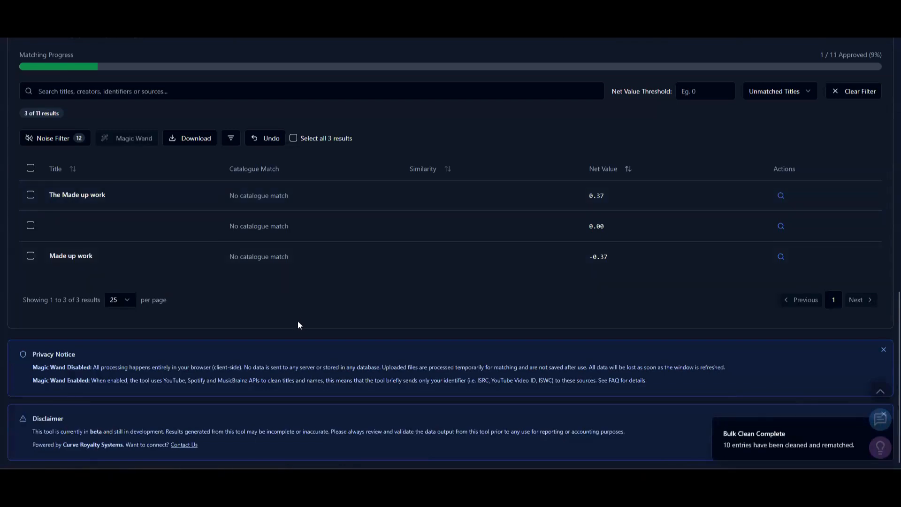
scroll(300, 338, up, 2)
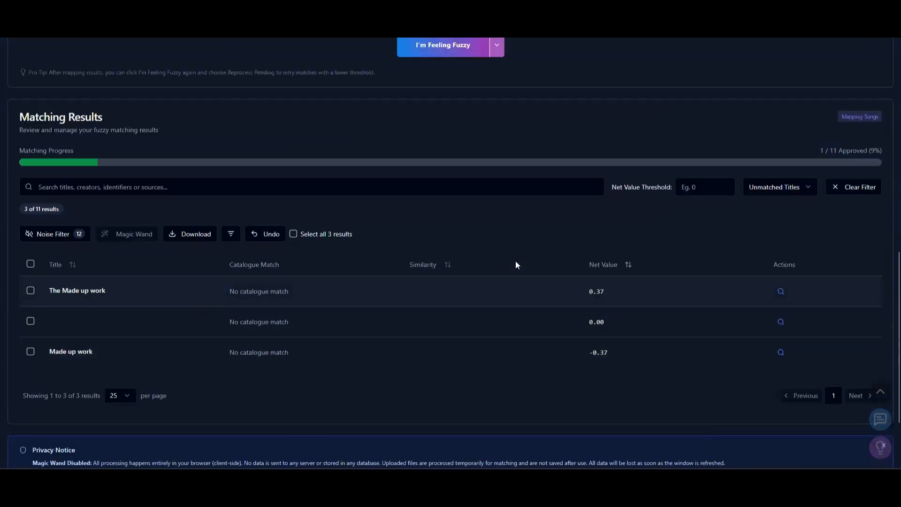
- Clear the Unmatched Titles filter and review the matched results with their similarity scores
click(837, 195)
scroll(239, 249, down, 1)
scroll(240, 254, down, 1)
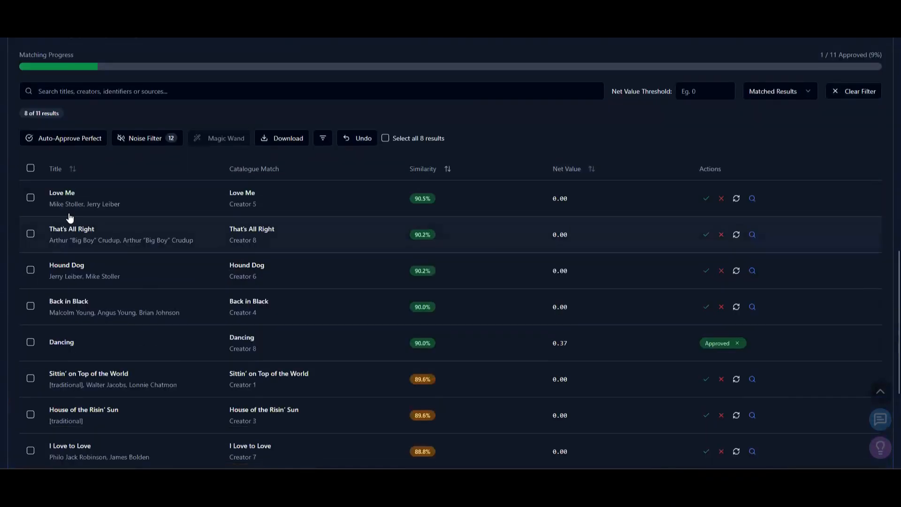
scroll(72, 308, down, 1)
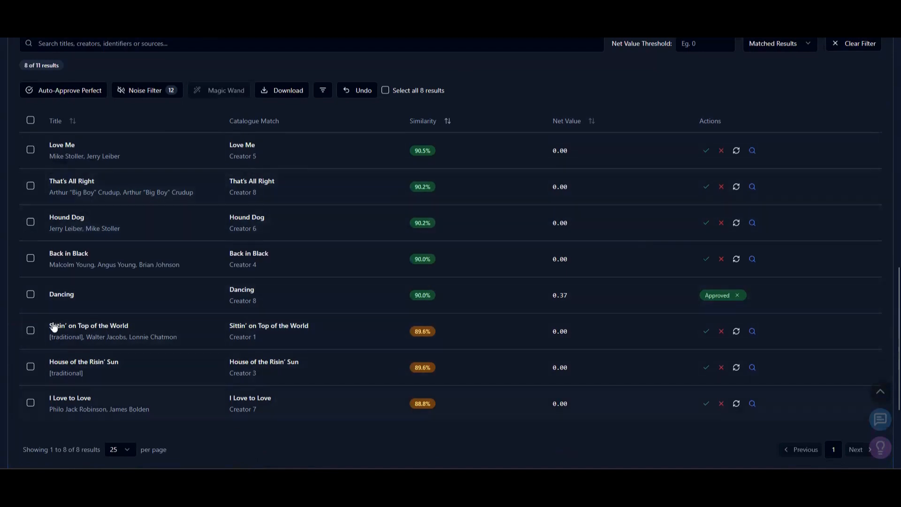
scroll(139, 263, up, 1)
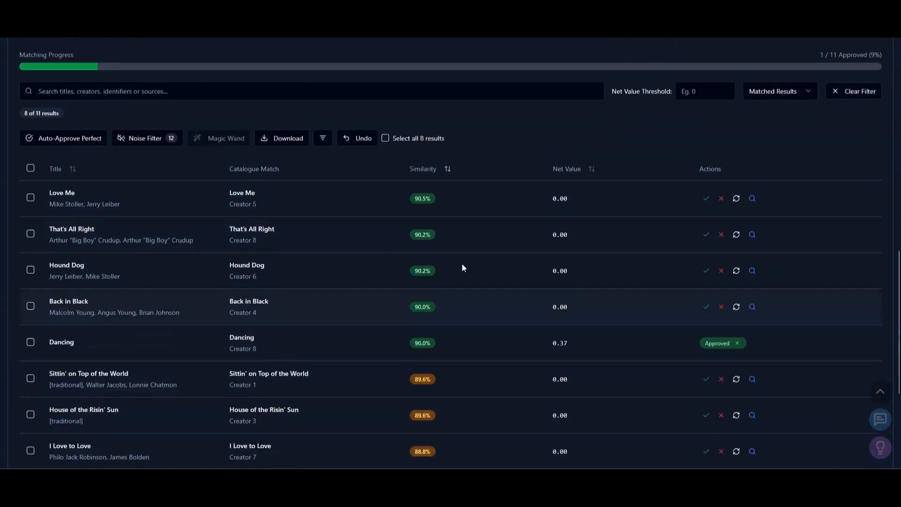
scroll(462, 264, up, 10)
scroll(335, 359, down, 10)
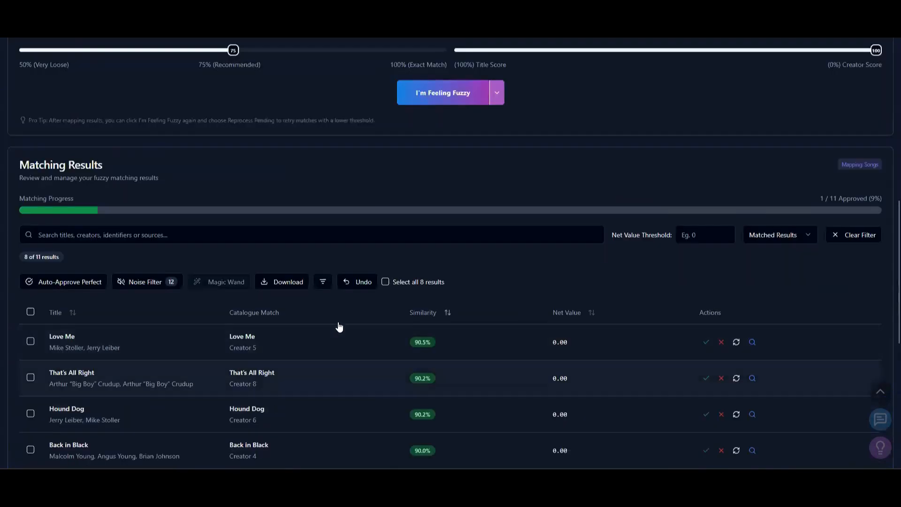
scroll(363, 328, up, 1)
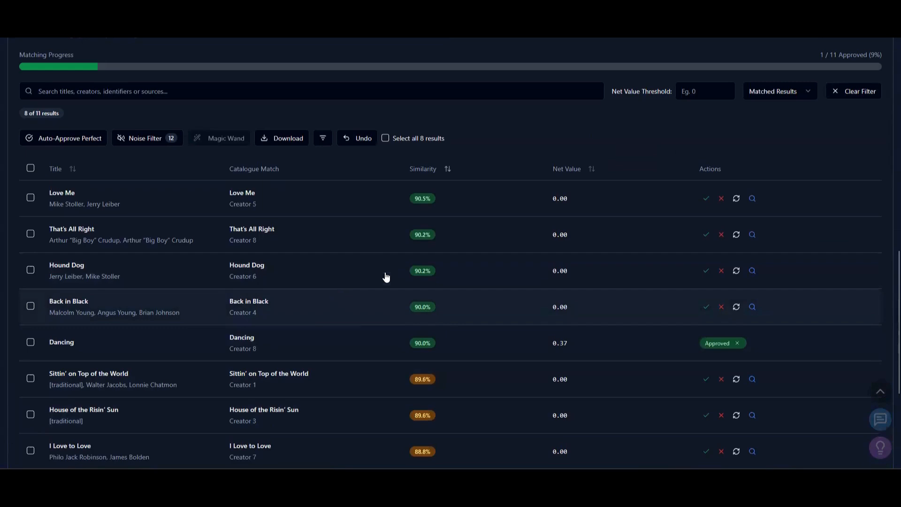
- Select the Love Me, That's All Right, Hound Dog and Back in Black matches and approve them together
click(117, 204)
click(117, 245)
click(117, 285)
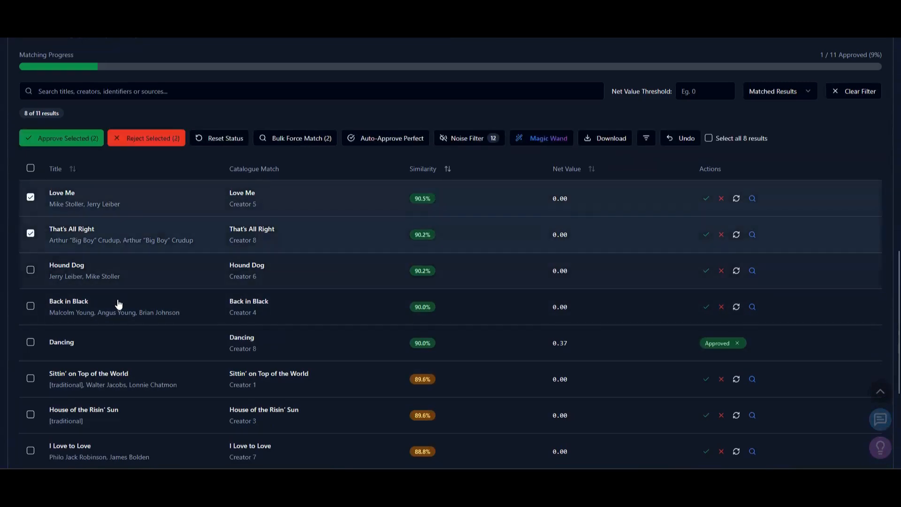
click(118, 304)
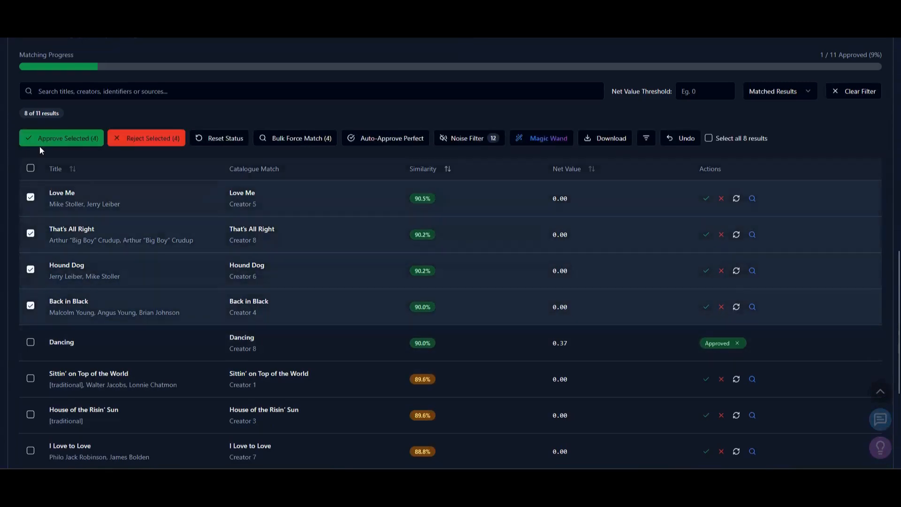
click(61, 138)
scroll(270, 298, down, 1)
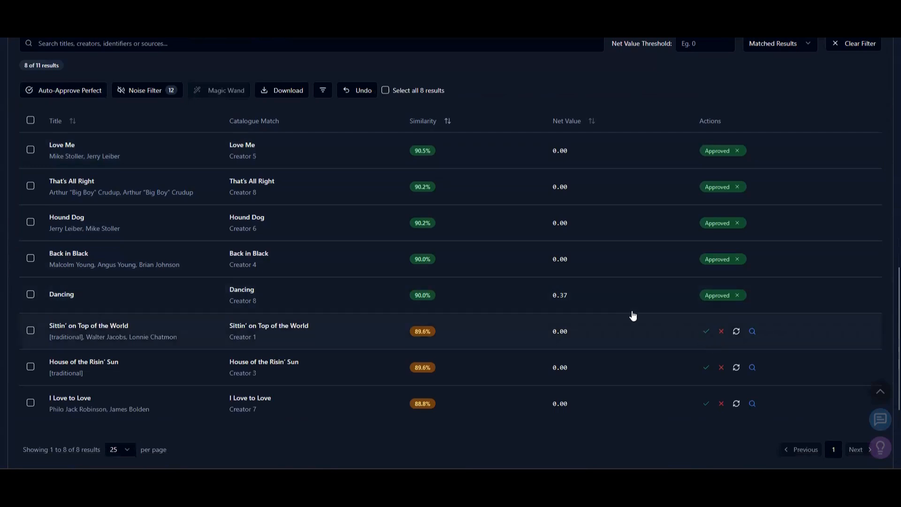
scroll(623, 314, up, 1)
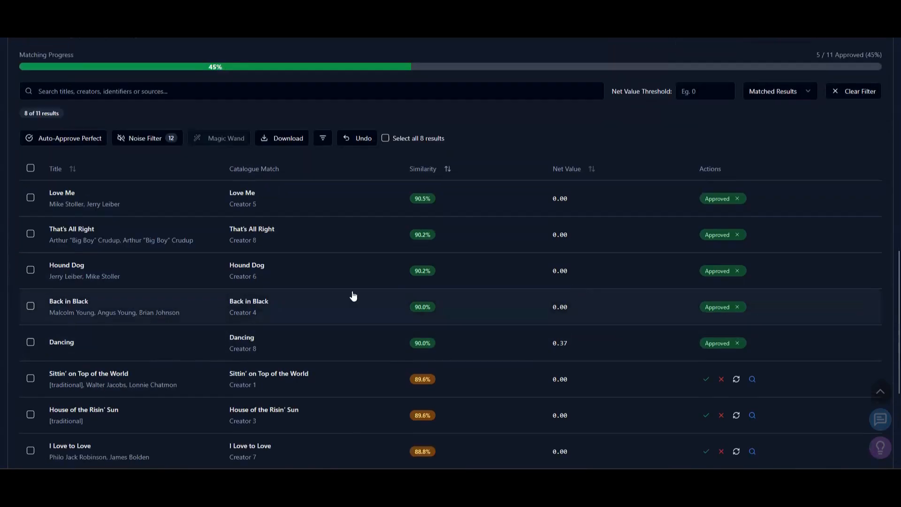
- Check the available results-per-page options for the matching results table
scroll(353, 295, down, 3)
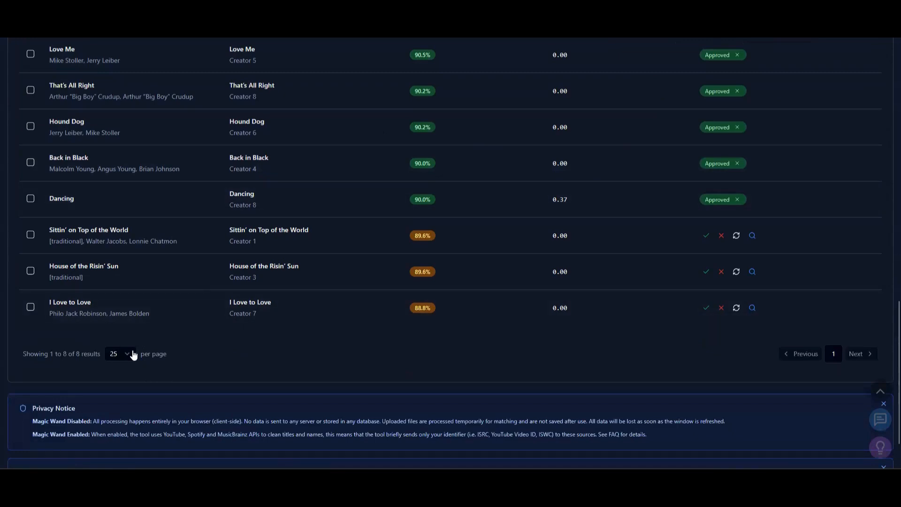
scroll(291, 263, up, 7)
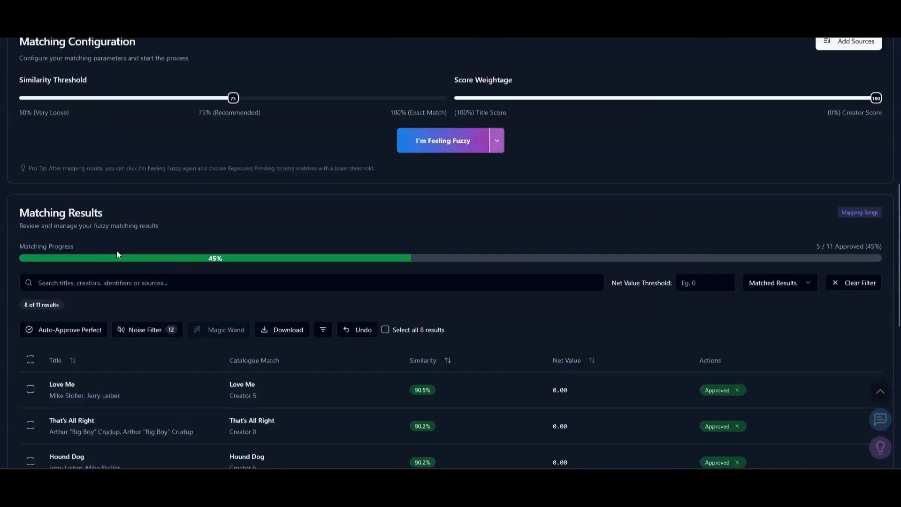
scroll(45, 218, down, 2)
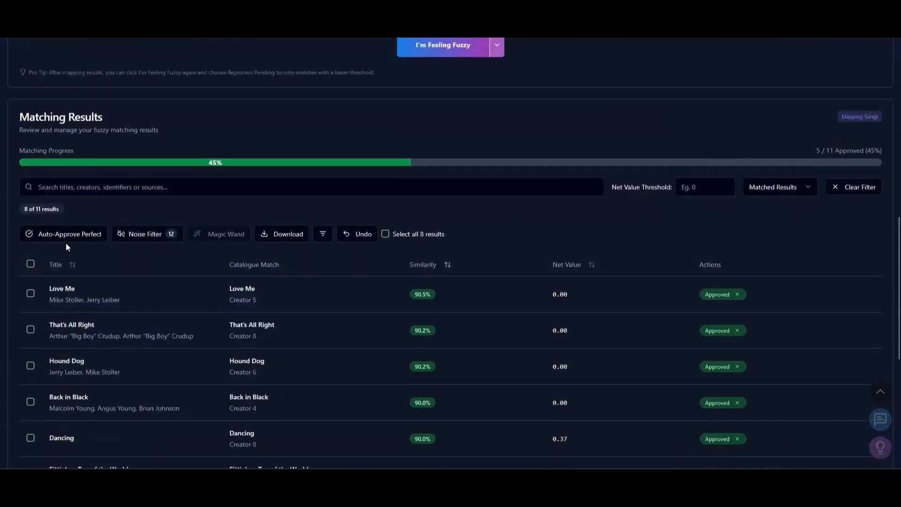
scroll(130, 313, down, 6)
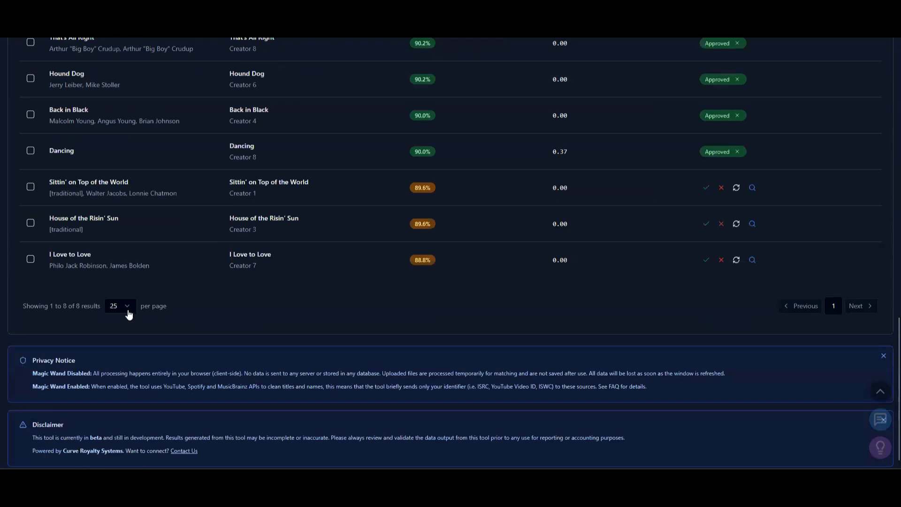
click(127, 309)
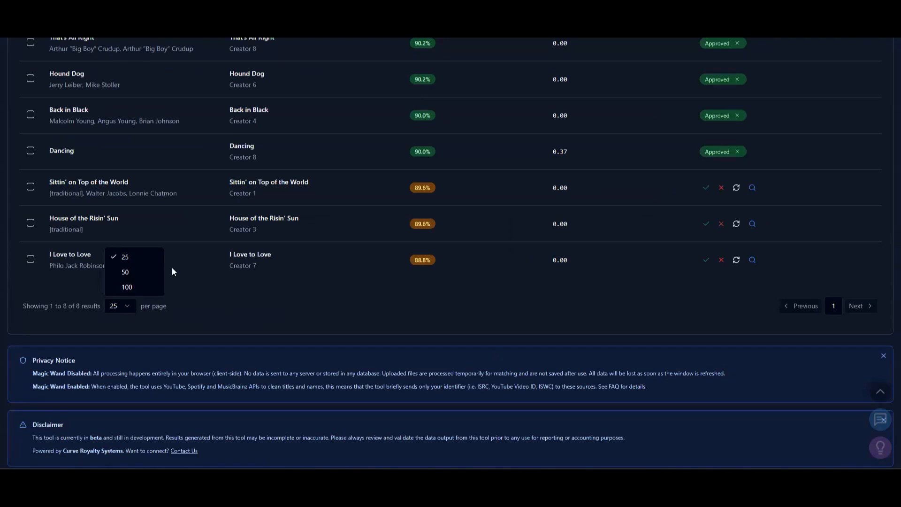
click(235, 310)
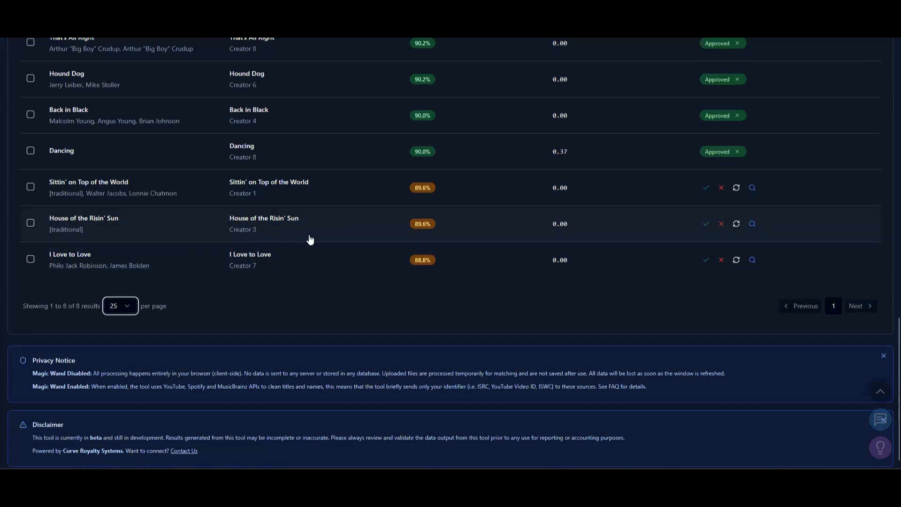
scroll(412, 300, up, 1)
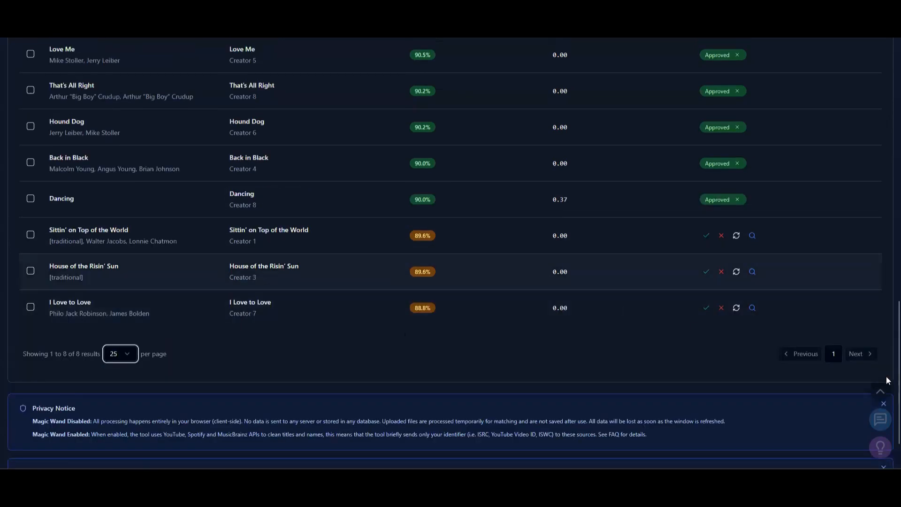
- Select all rows of the matched results and approve them in bulk
click(880, 392)
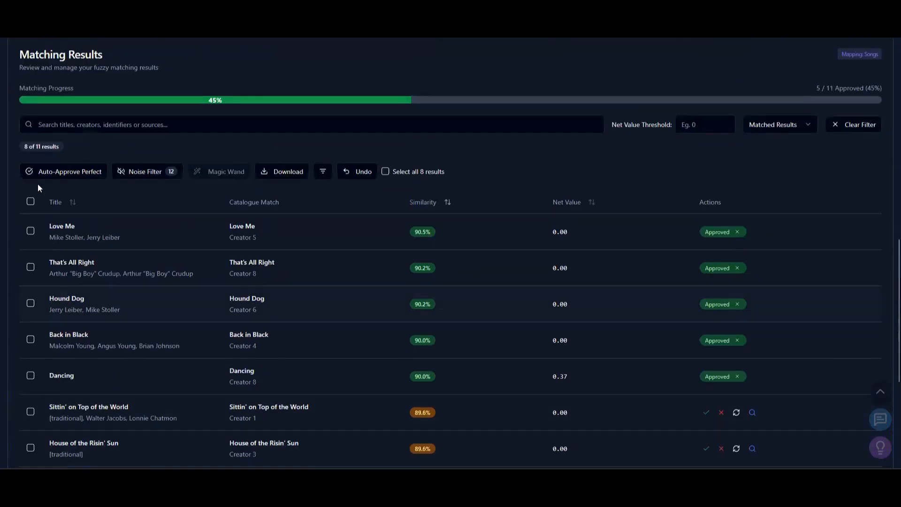
click(31, 201)
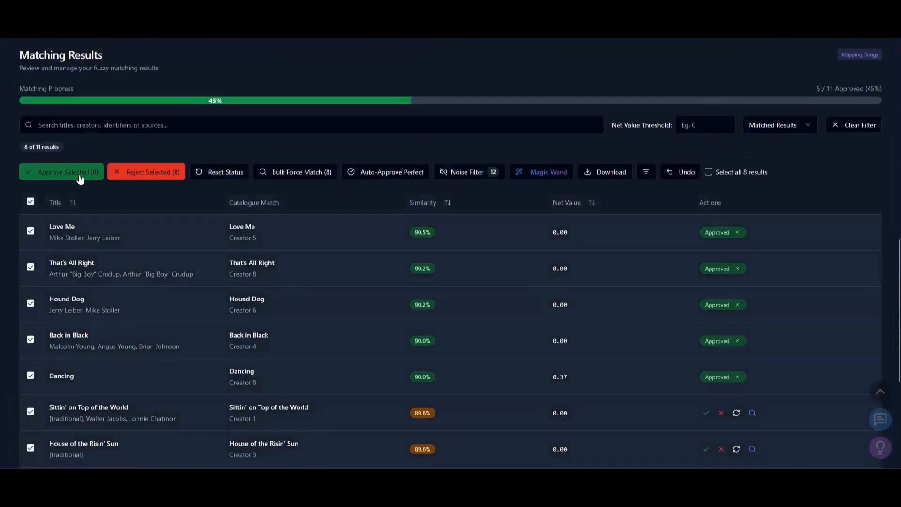
click(80, 178)
- Revoke the approval of the Love Me match
click(776, 125)
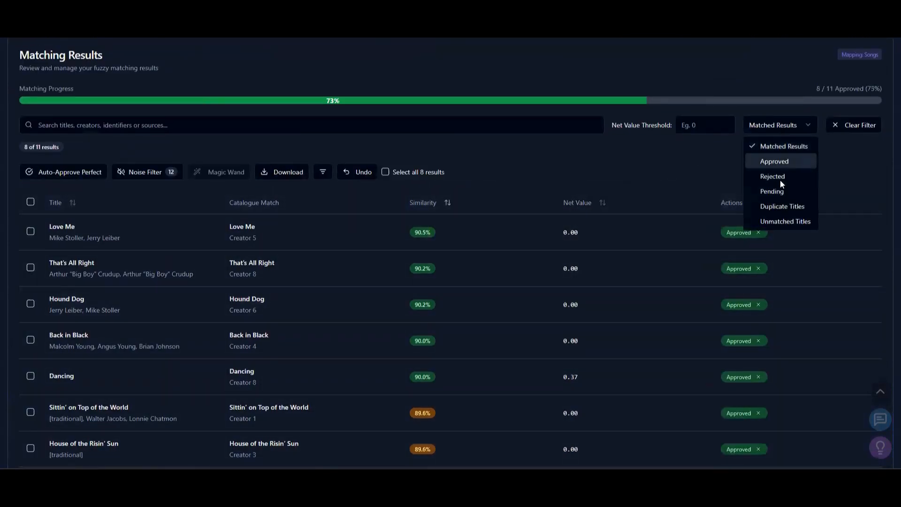
click(758, 233)
click(758, 232)
- Filter the matching results to Pending and approve the Love Me match
click(777, 125)
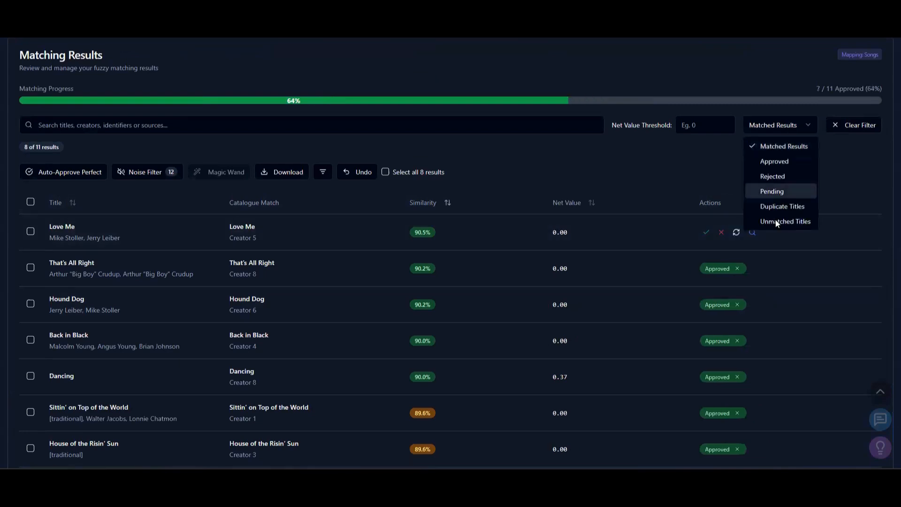
click(775, 194)
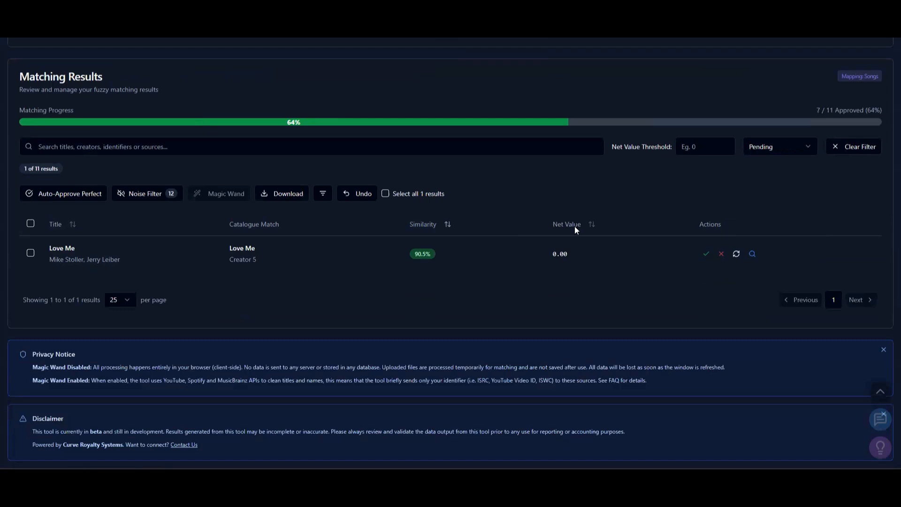
click(706, 255)
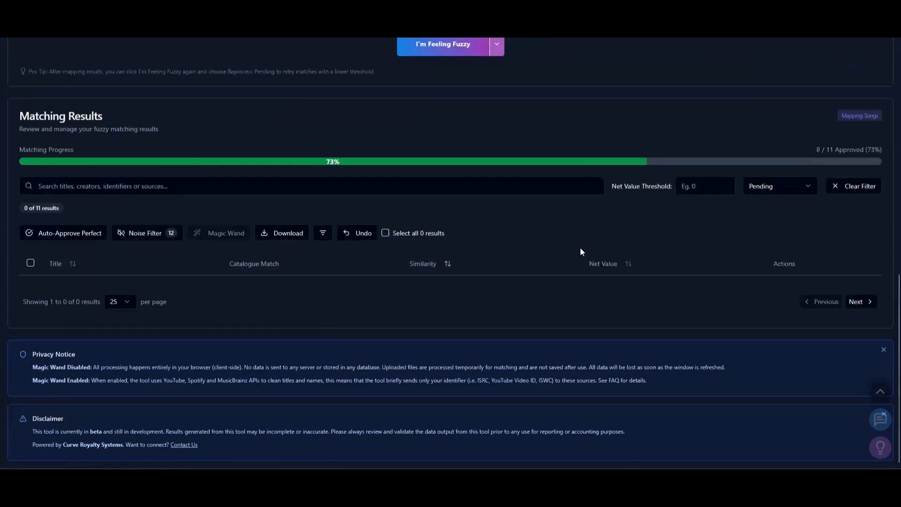
- Switch the filter back to Matched Results and review the approval status of the rows
click(805, 188)
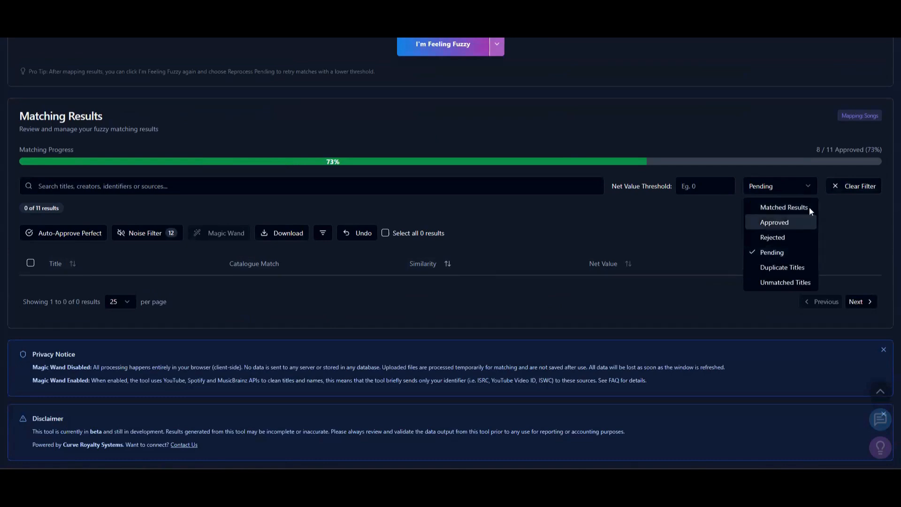
click(807, 207)
scroll(376, 244, down, 1)
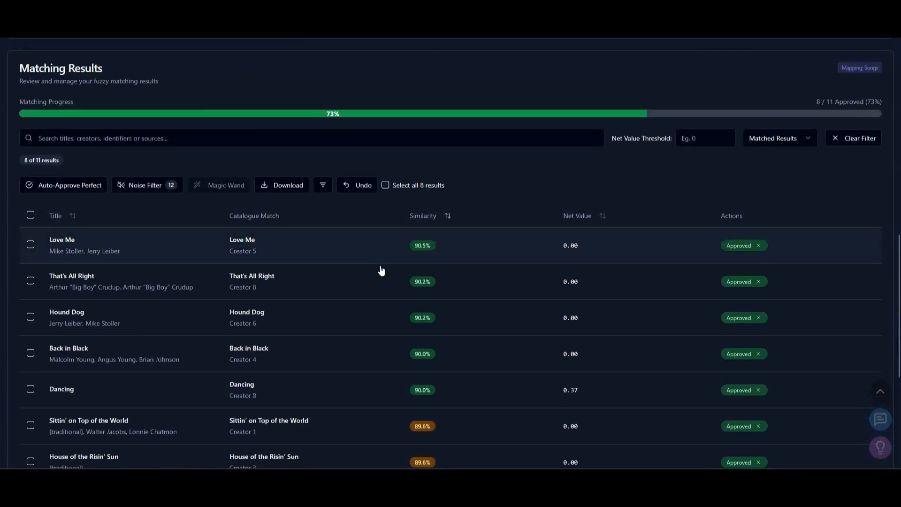
scroll(370, 253, down, 1)
scroll(403, 288, down, 3)
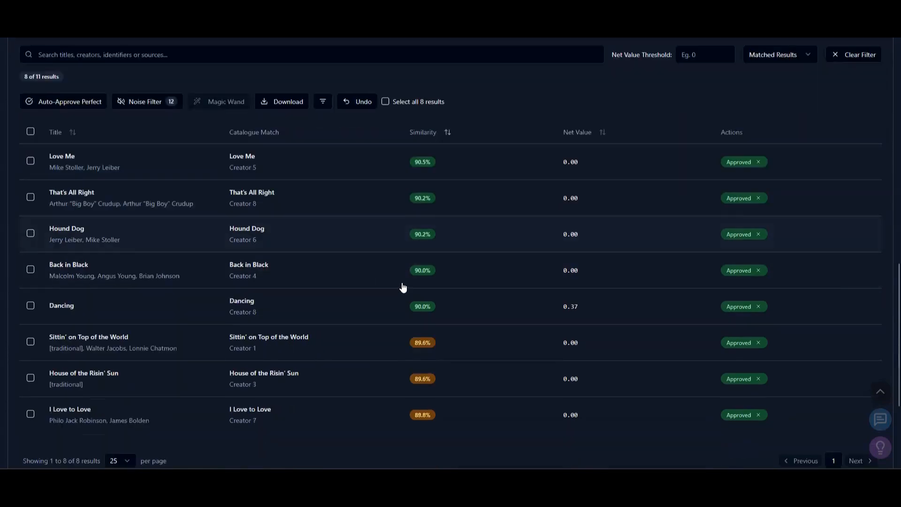
scroll(387, 325, up, 3)
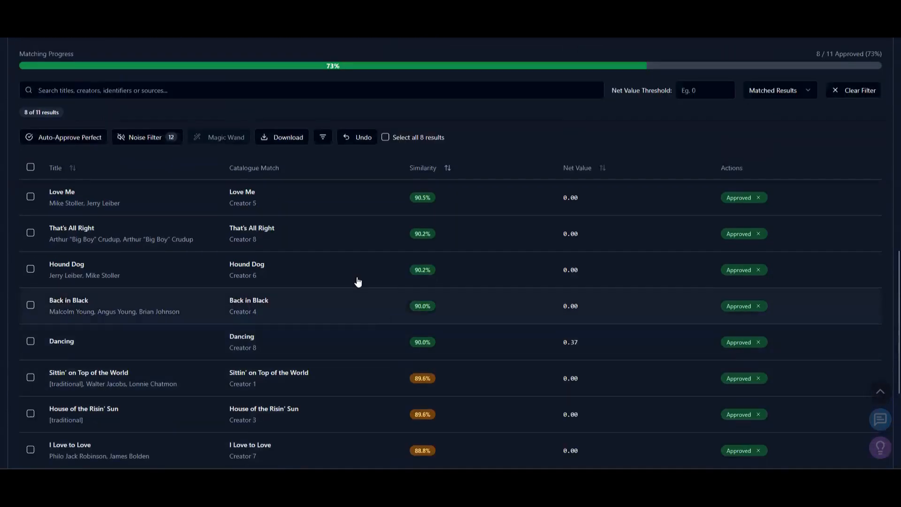
scroll(531, 286, up, 4)
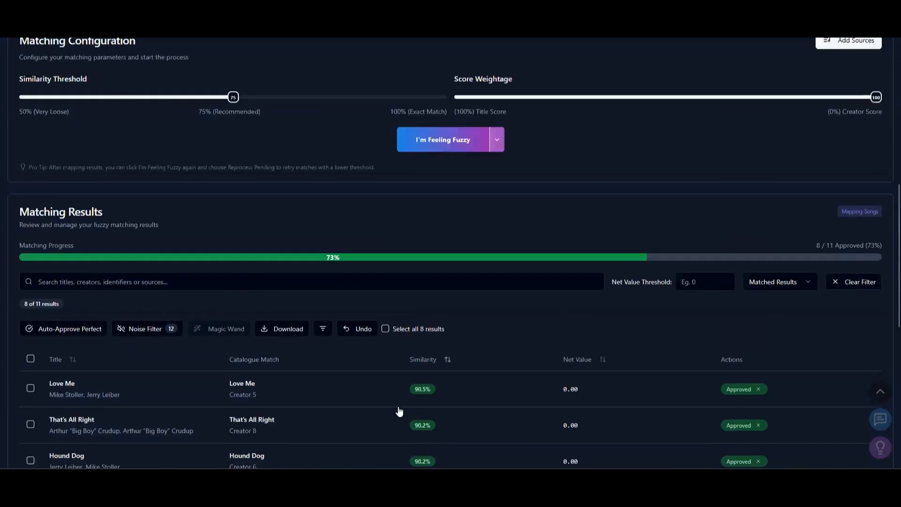
scroll(399, 413, down, 1)
scroll(402, 337, down, 1)
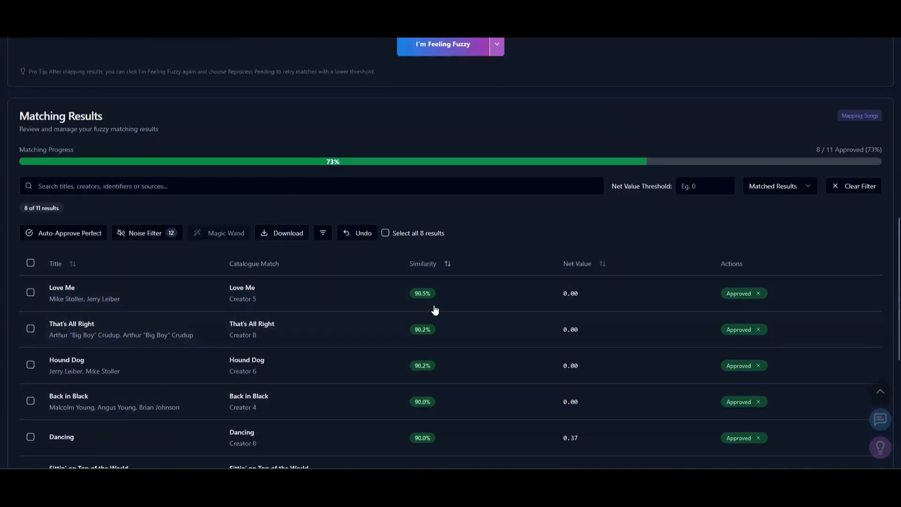
- Sort the matched results by net value in ascending order
click(587, 266)
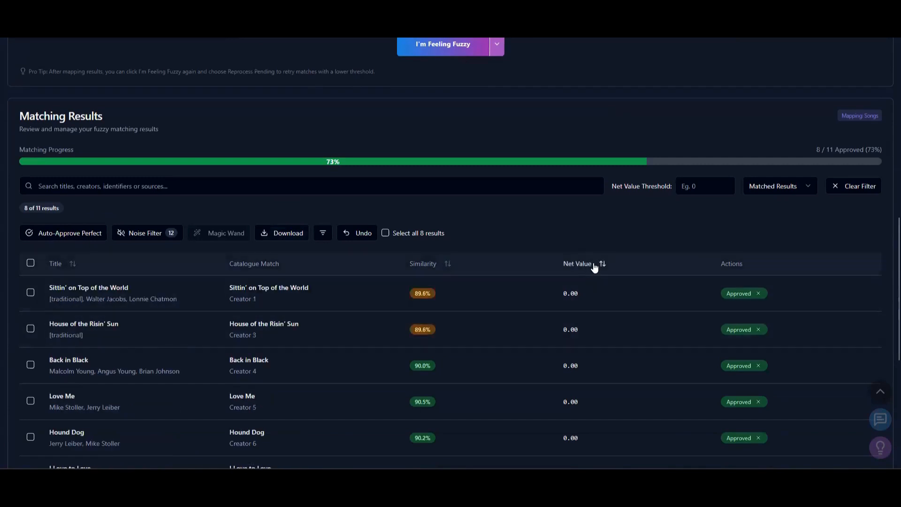
click(591, 266)
click(581, 264)
scroll(761, 206, down, 2)
scroll(358, 235, up, 2)
- Undo the Love Me approval and revoke the approvals of Sittin' on Top of the World, House of the Risin' Sun and Back in Black
click(351, 233)
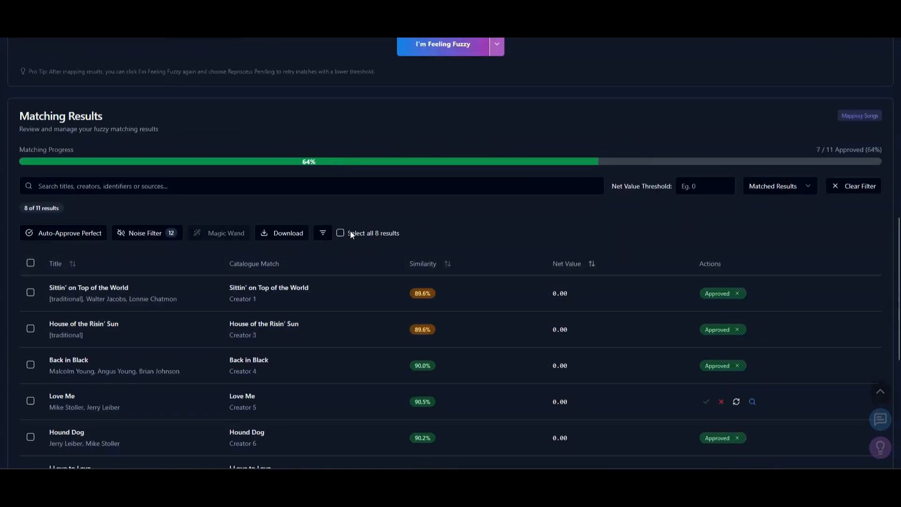
click(737, 293)
click(738, 329)
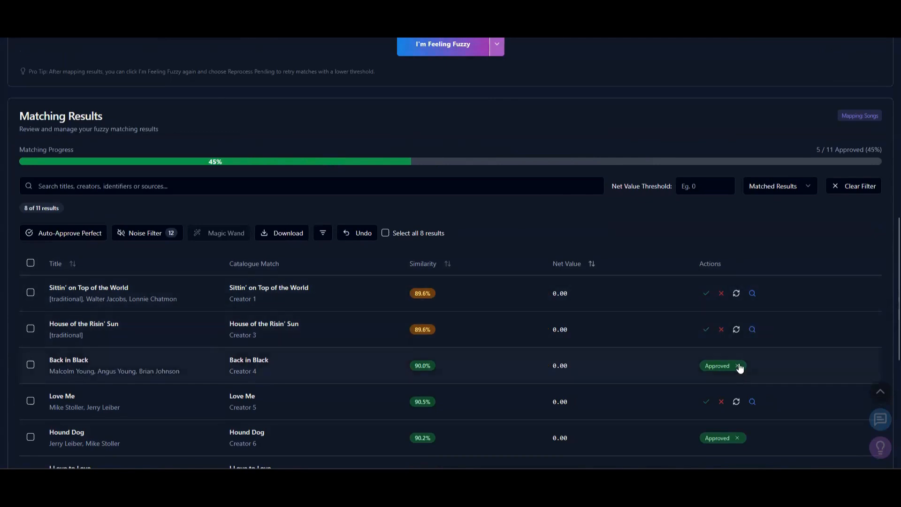
click(738, 366)
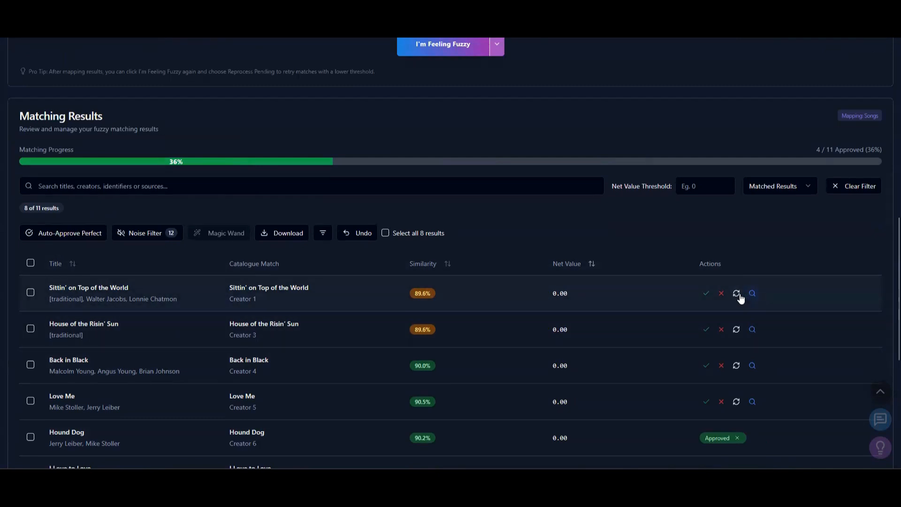
- Look for an alternative catalogue match for House of the Risin' Sun
click(736, 329)
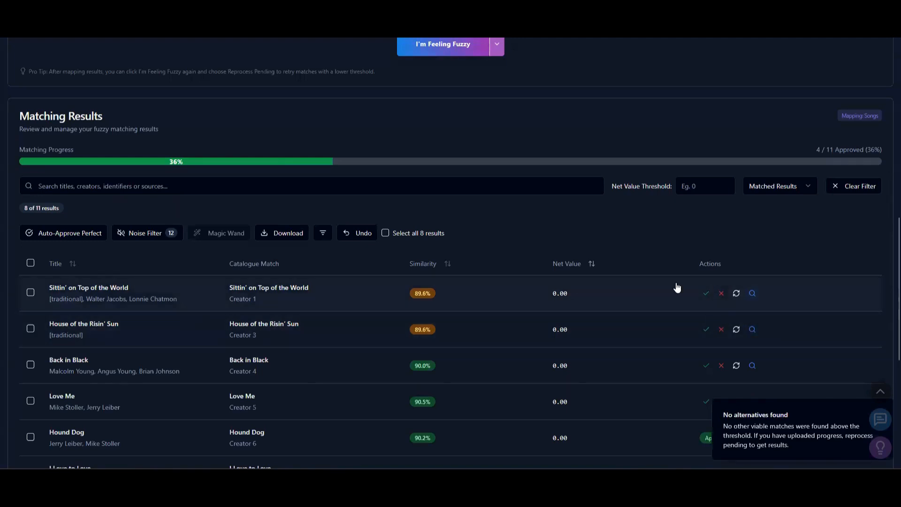
- Filter the matching results to show only Unmatched Titles
scroll(677, 287, down, 1)
scroll(835, 174, up, 1)
click(781, 188)
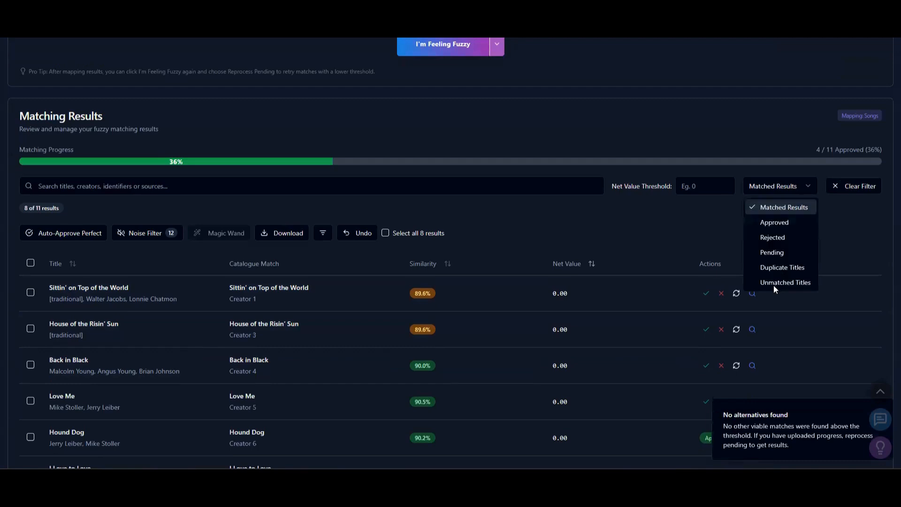
click(774, 284)
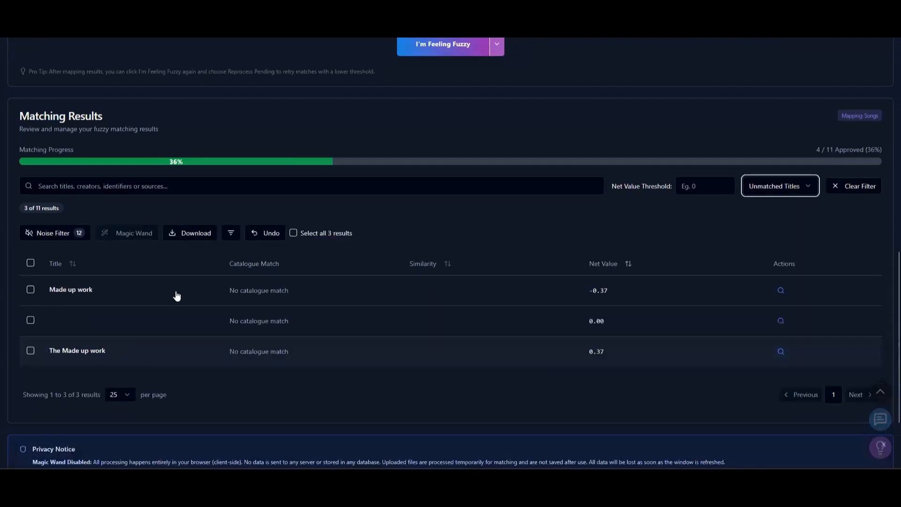
- Search the catalogue for "made up wo" to find a manual match for the unmatched title Made up work
click(781, 291)
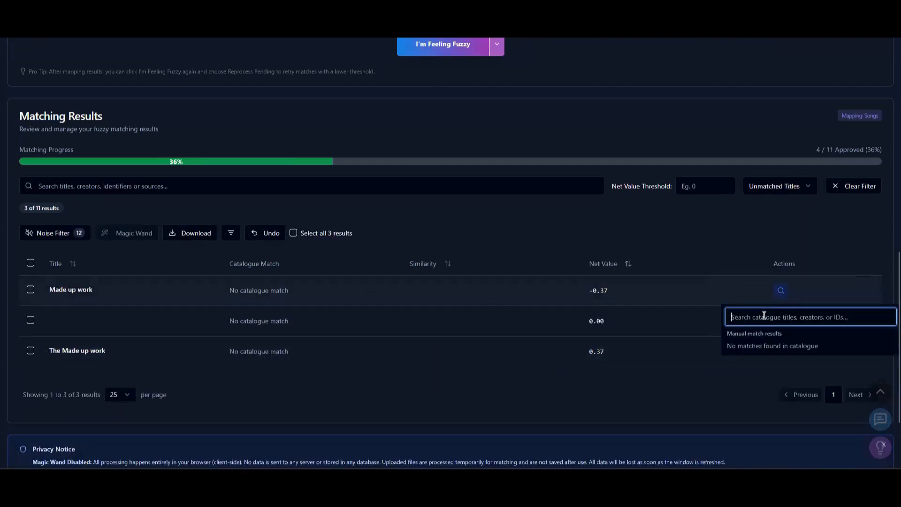
text(made )
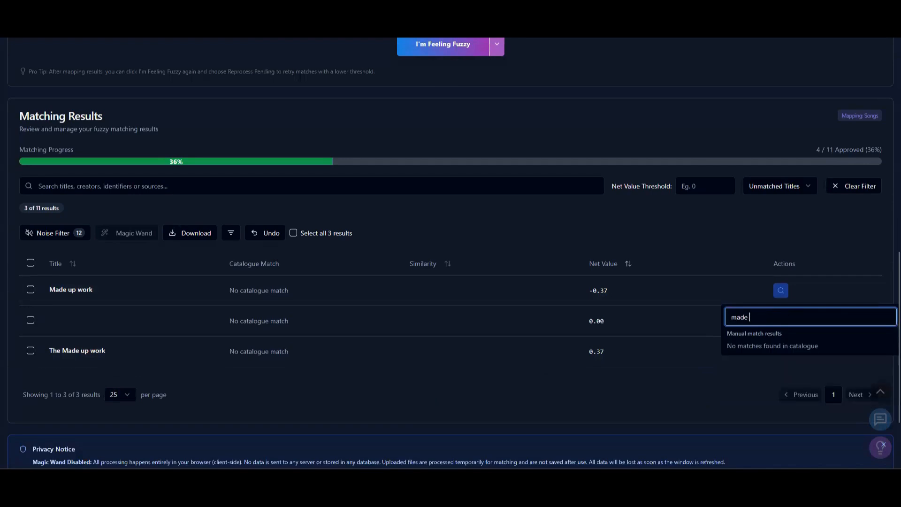
text(up wo)
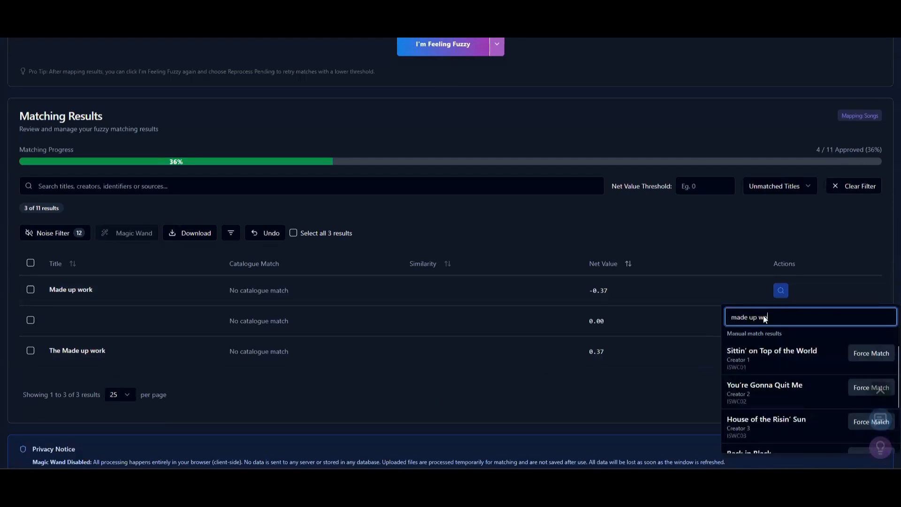
scroll(817, 406, down, 2)
scroll(774, 365, up, 2)
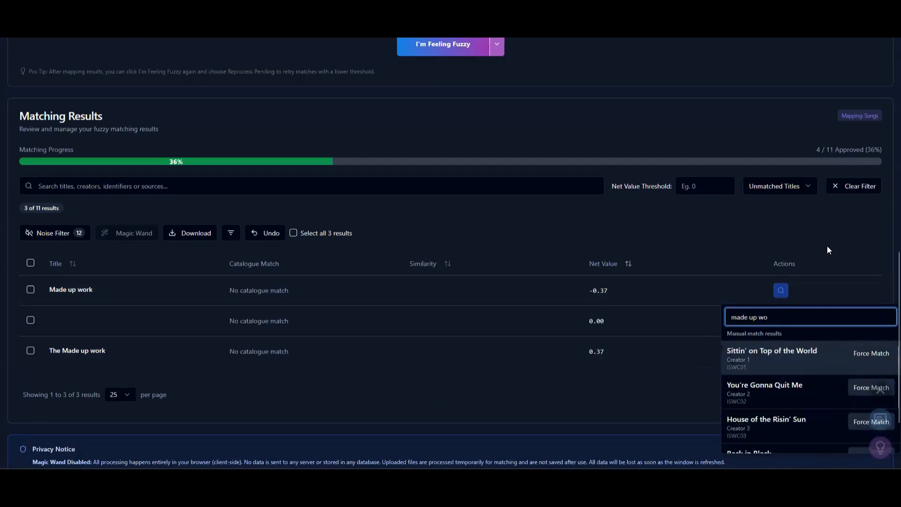
click(832, 210)
scroll(723, 246, up, 6)
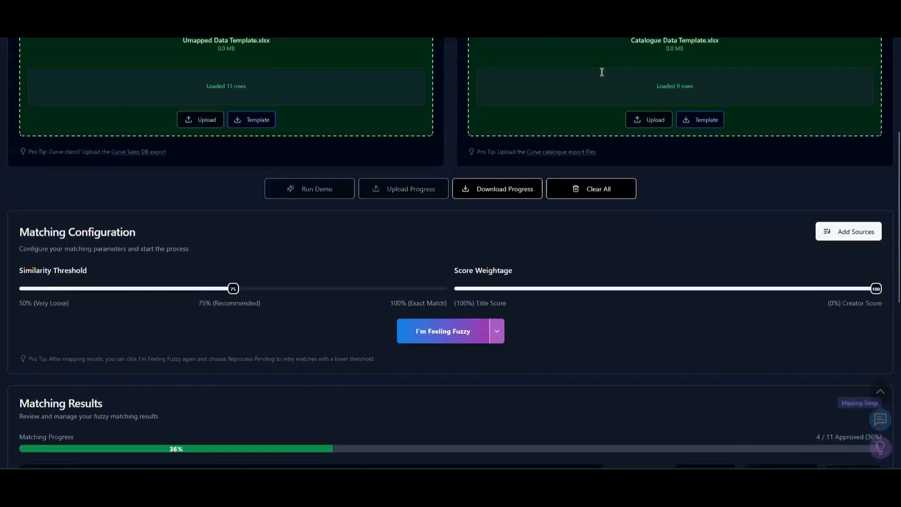
scroll(654, 362, down, 5)
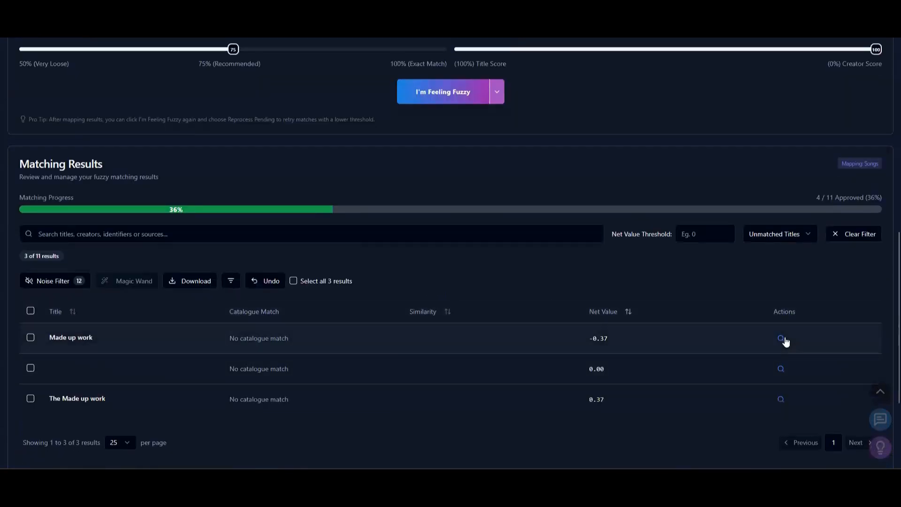
- Clear the results filter and look for an alternative catalogue match for Back in Black
click(855, 230)
scroll(647, 324, down, 1)
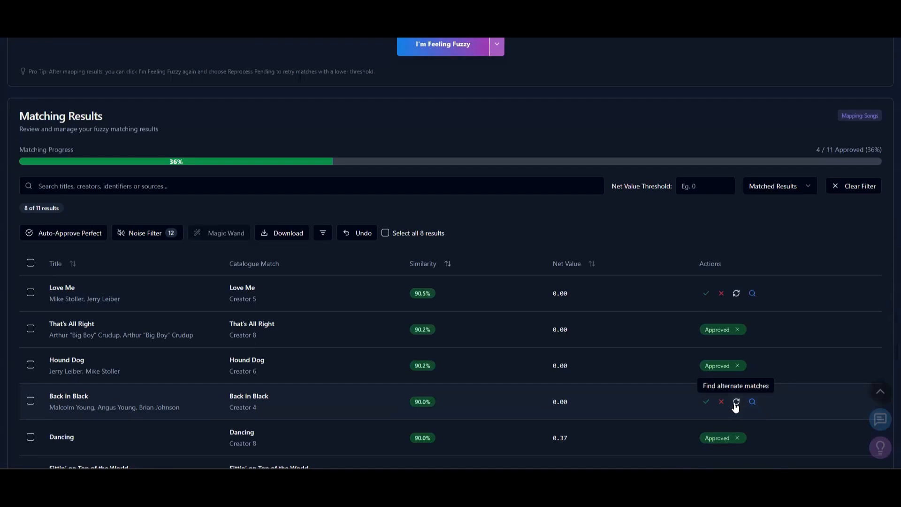
click(736, 402)
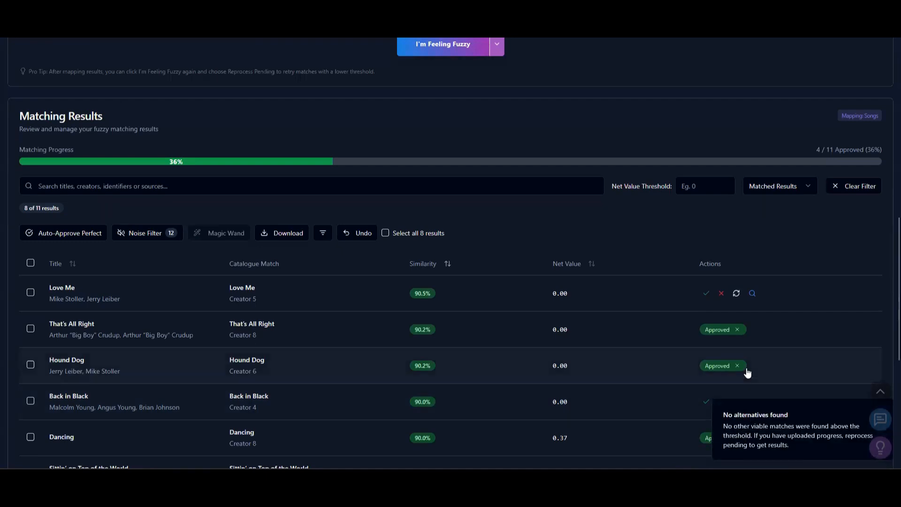
- Examine the similarity scores and approval status of the matched results along with the matching configuration
scroll(827, 380, down, 2)
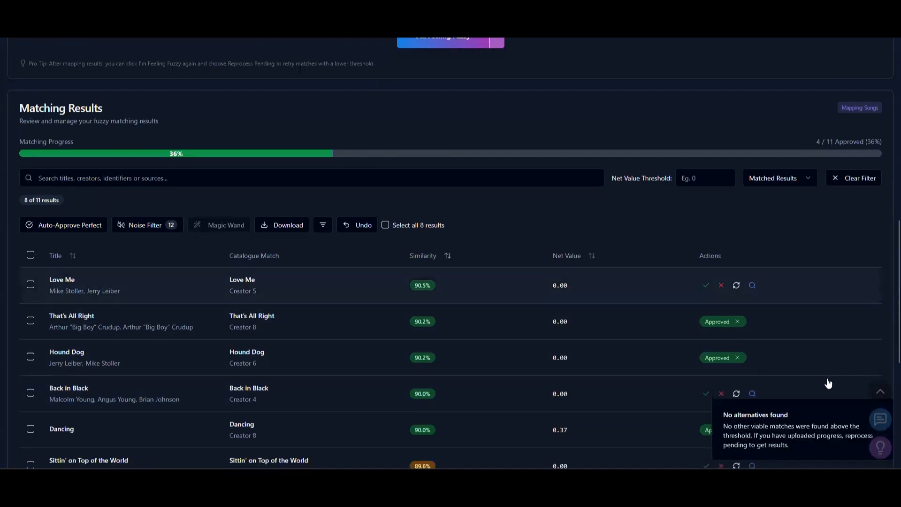
scroll(611, 321, up, 3)
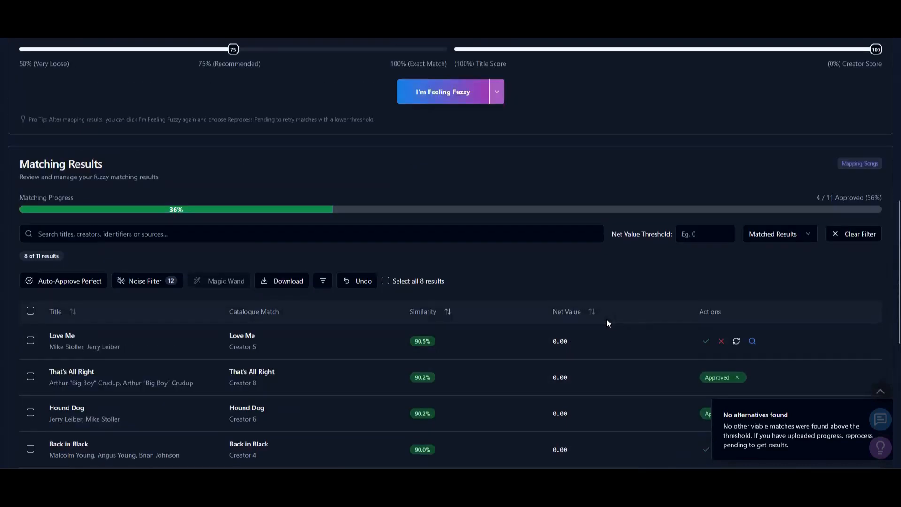
scroll(711, 390, down, 3)
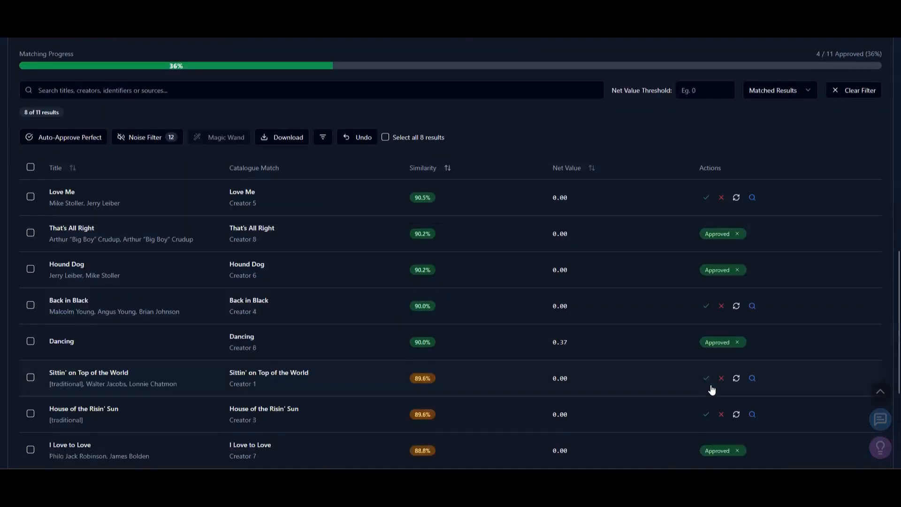
scroll(457, 301, down, 2)
scroll(501, 285, up, 7)
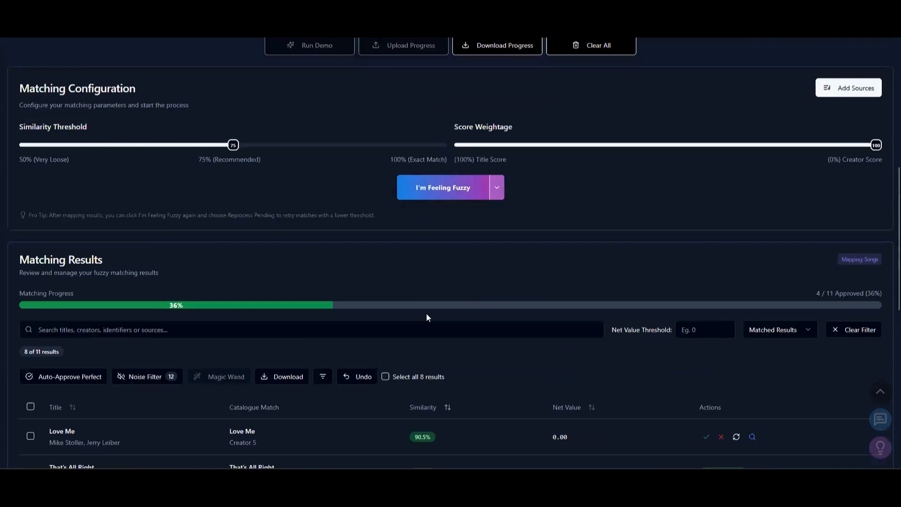
scroll(427, 313, down, 3)
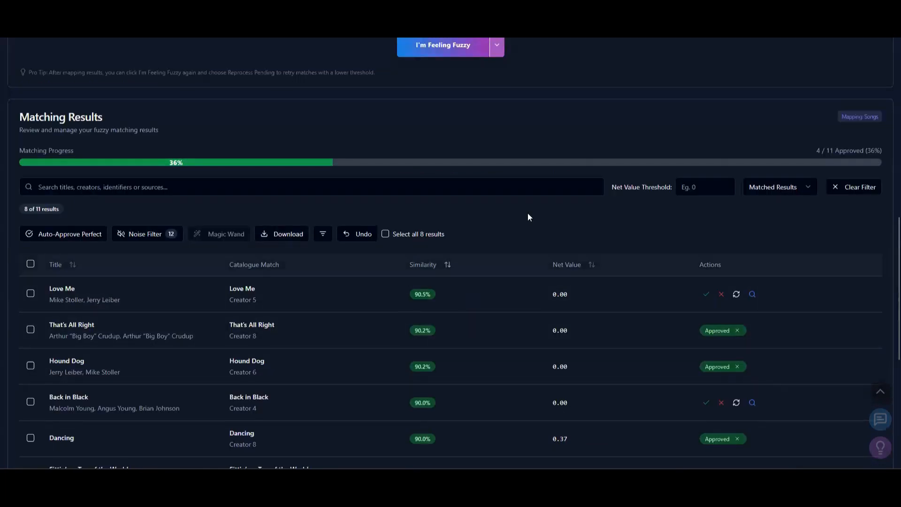
scroll(512, 201, up, 6)
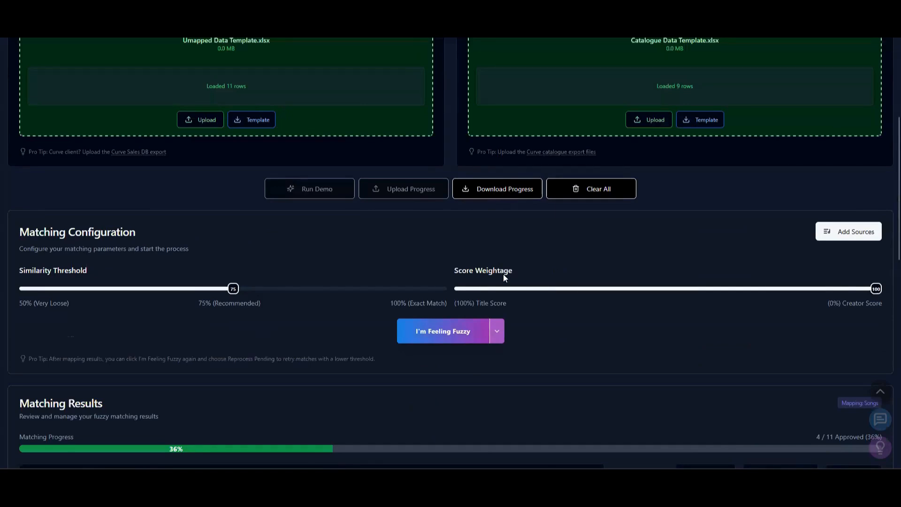
scroll(503, 277, down, 6)
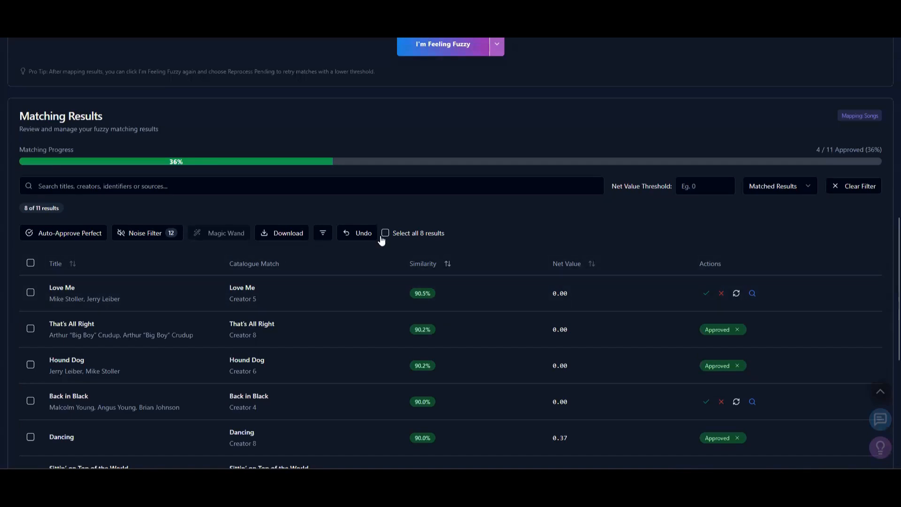
- Inspect the Download Progress options for saving the session as a CSV file and close them without downloading
scroll(482, 175, up, 5)
click(507, 143)
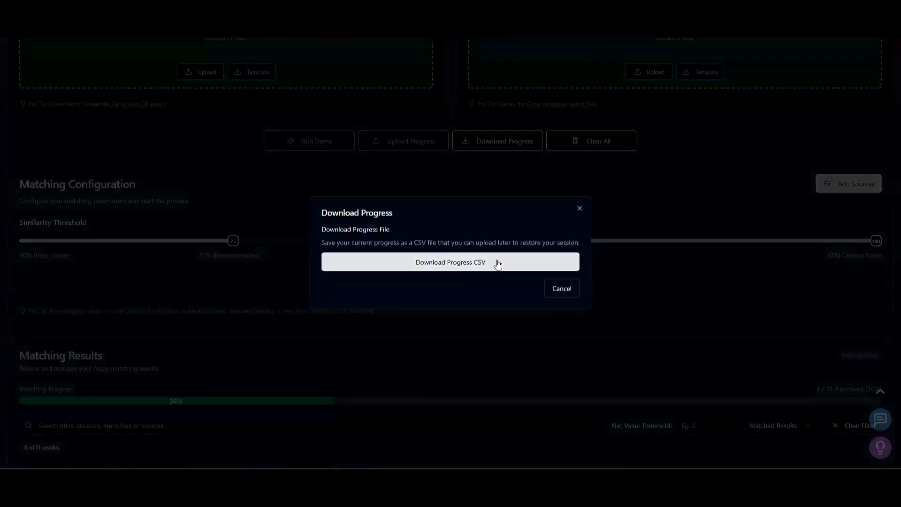
click(565, 294)
- Try to download the approved matches as society identifiers
scroll(446, 335, down, 3)
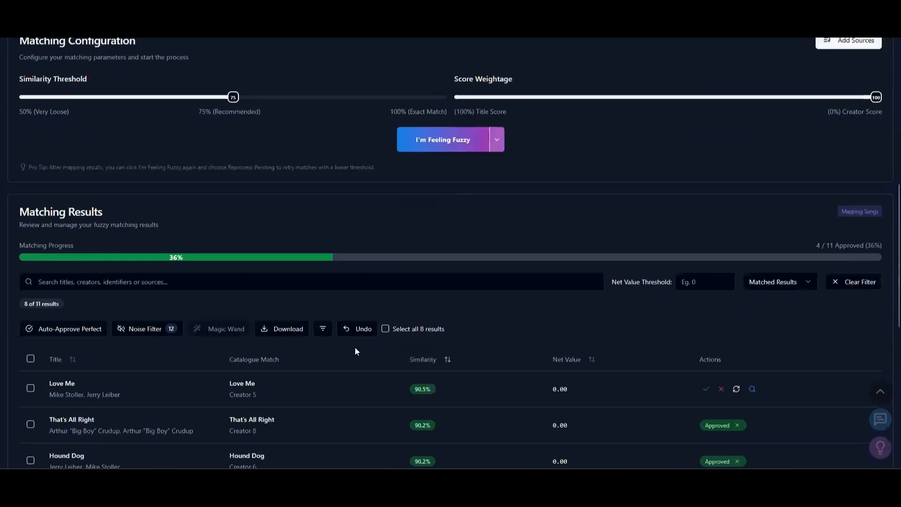
scroll(277, 248, down, 2)
click(281, 233)
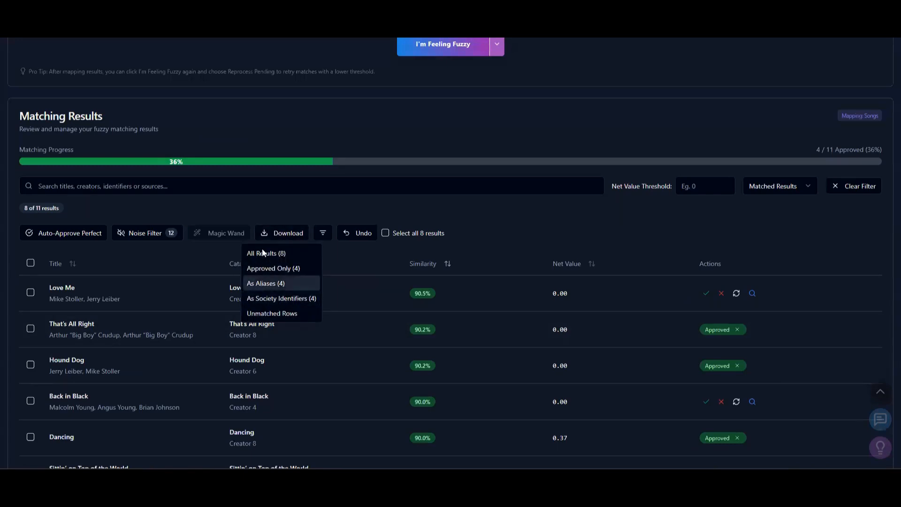
click(275, 299)
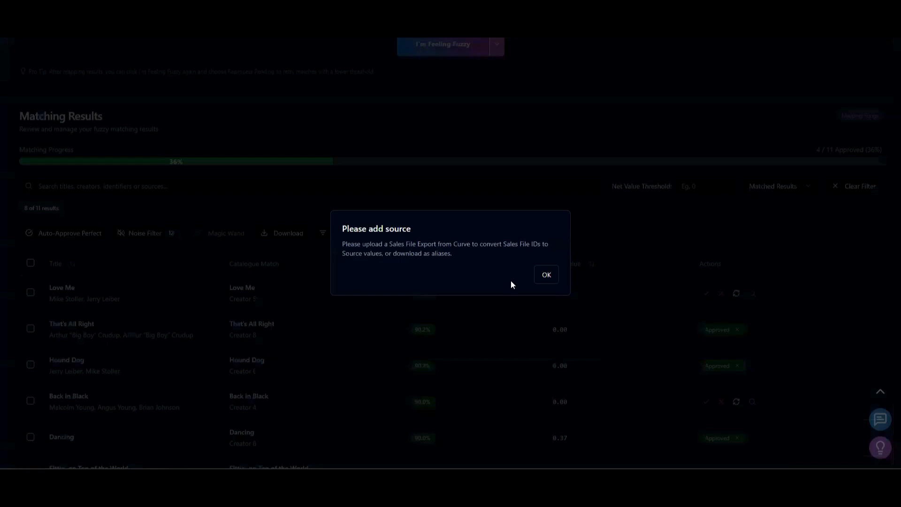
click(546, 277)
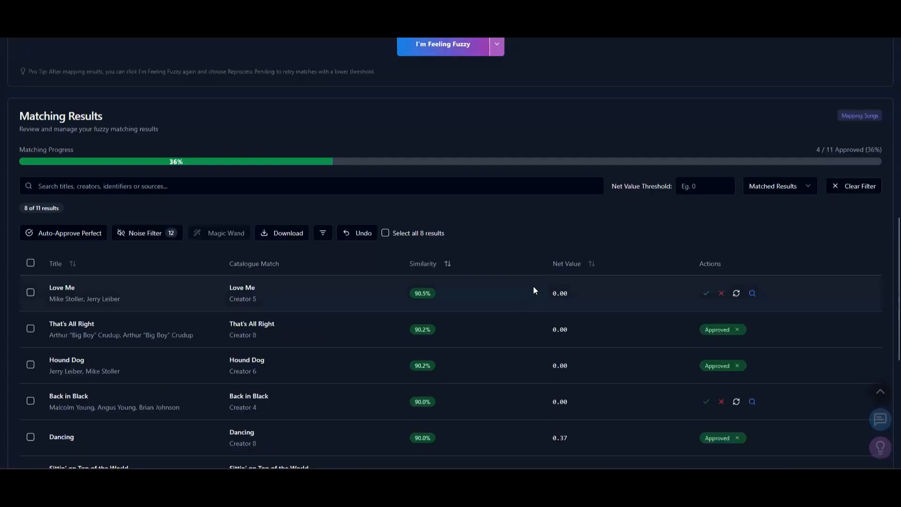
- Open the Add Source dialog for the matches
scroll(546, 283, up, 1)
scroll(546, 282, up, 2)
click(849, 88)
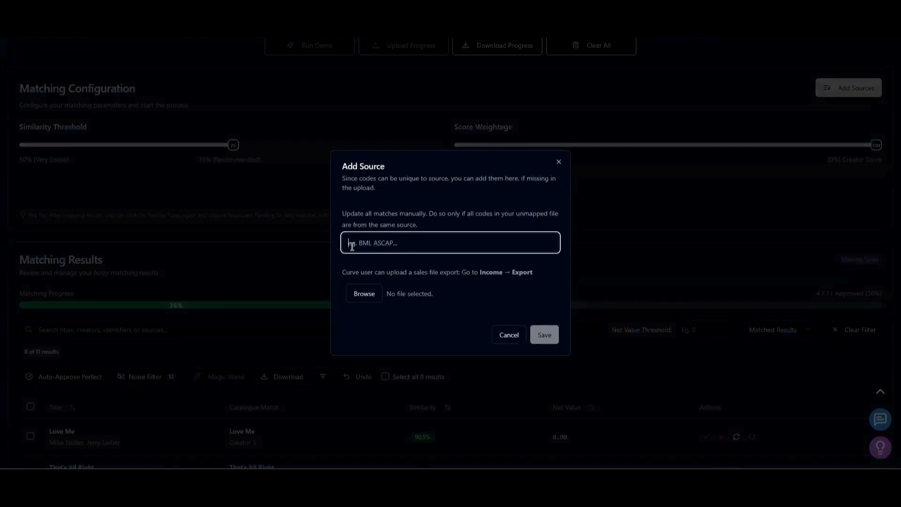
text(BMI)
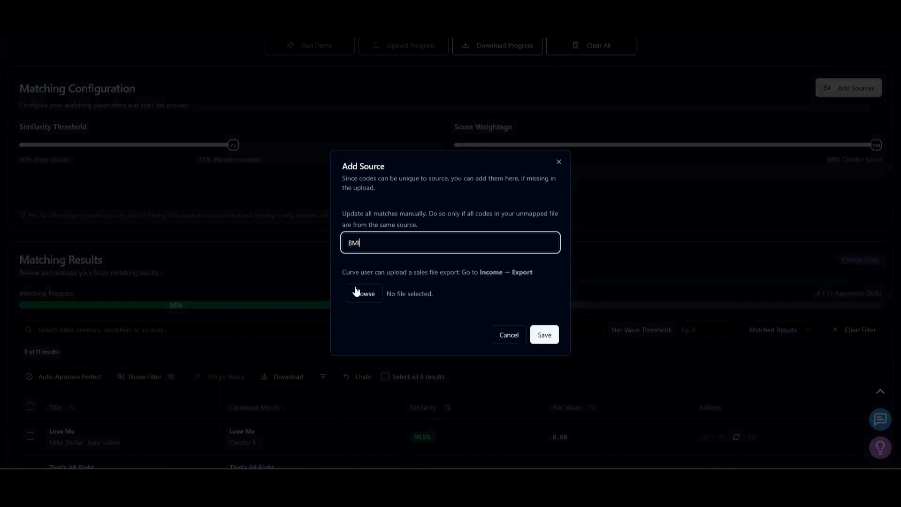
key(ctrl+a)
key(BackSpace)
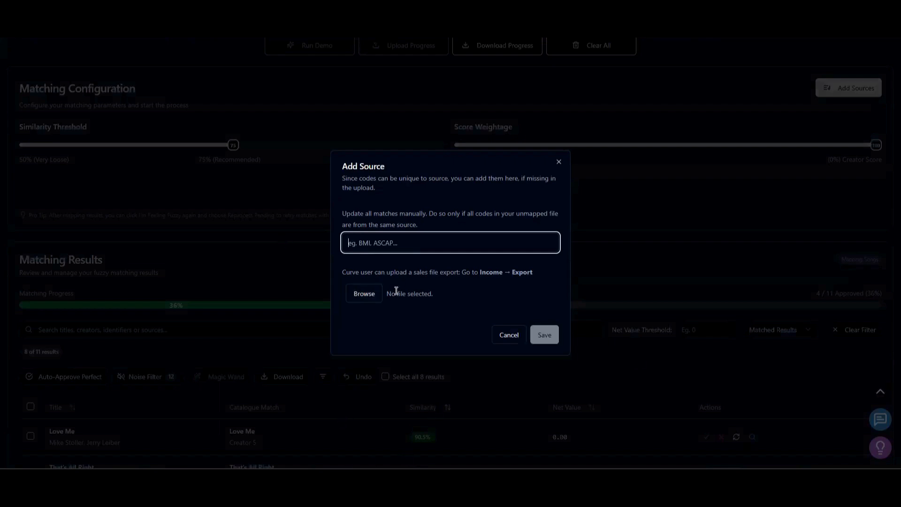
- Upload 411 Music Group Sales File Export 20250816233949347.xlsx as the sales file export and save the sources
click(362, 298)
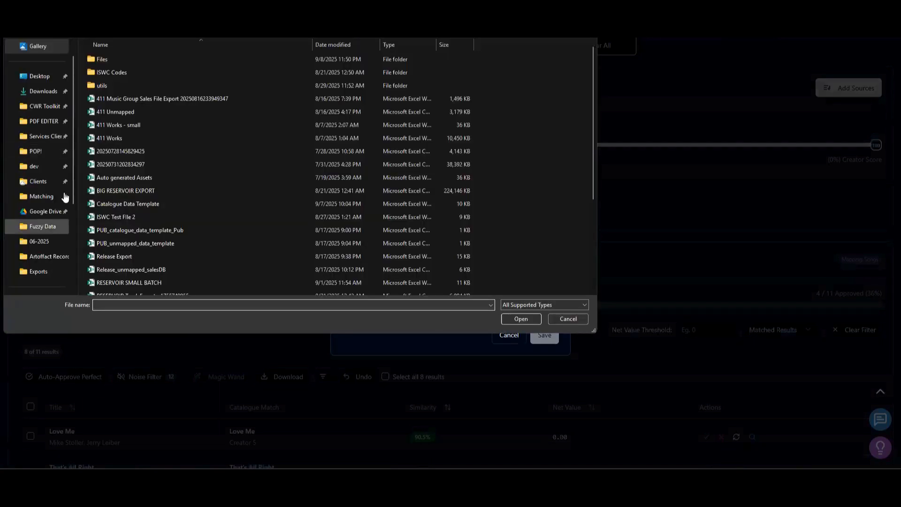
double_click(122, 99)
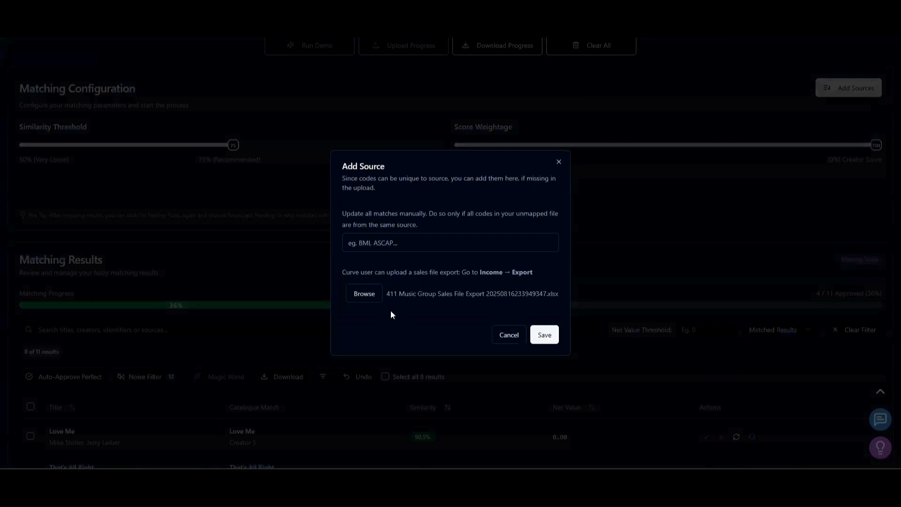
click(545, 335)
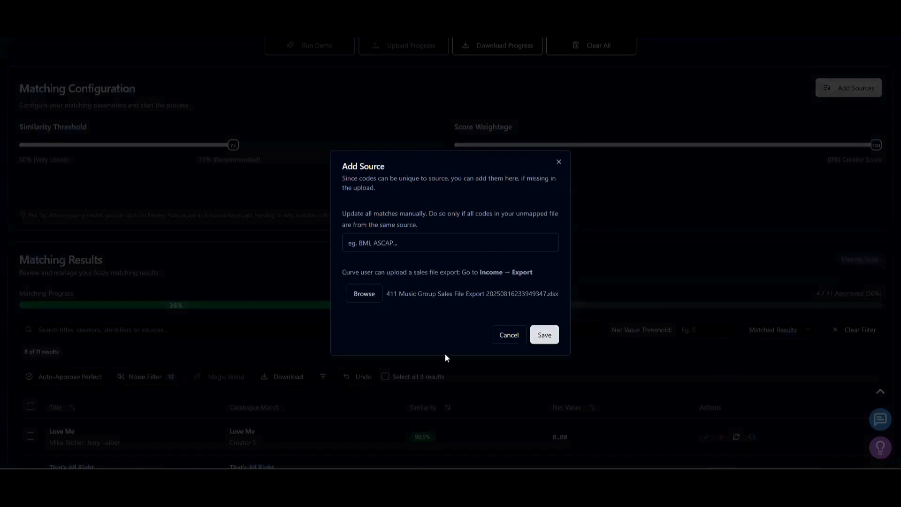
- Examine the source values assigned to each row of the matched results
scroll(434, 338, down, 5)
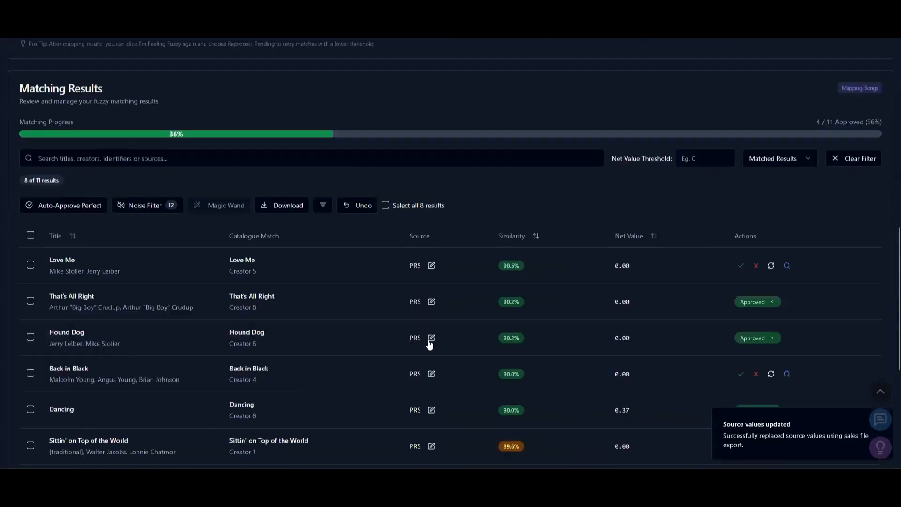
scroll(403, 366, down, 4)
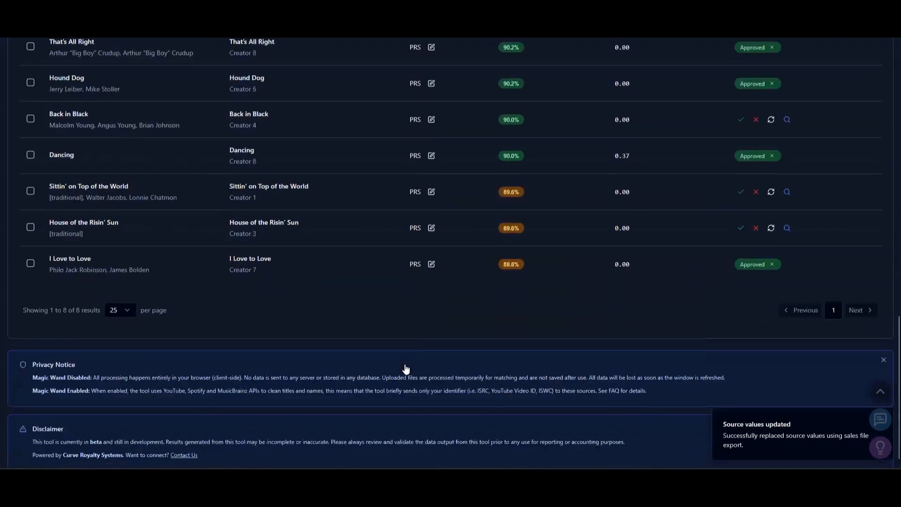
scroll(403, 356, up, 4)
scroll(397, 341, up, 2)
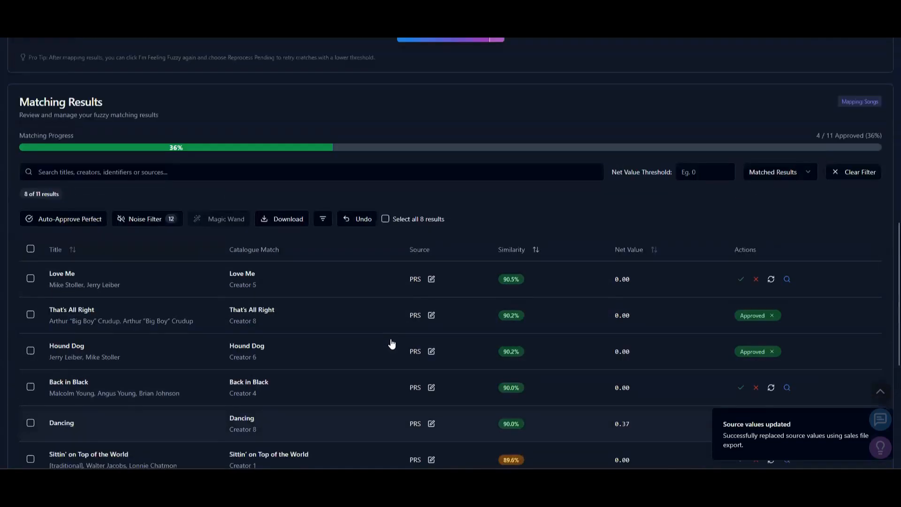
scroll(446, 412, down, 3)
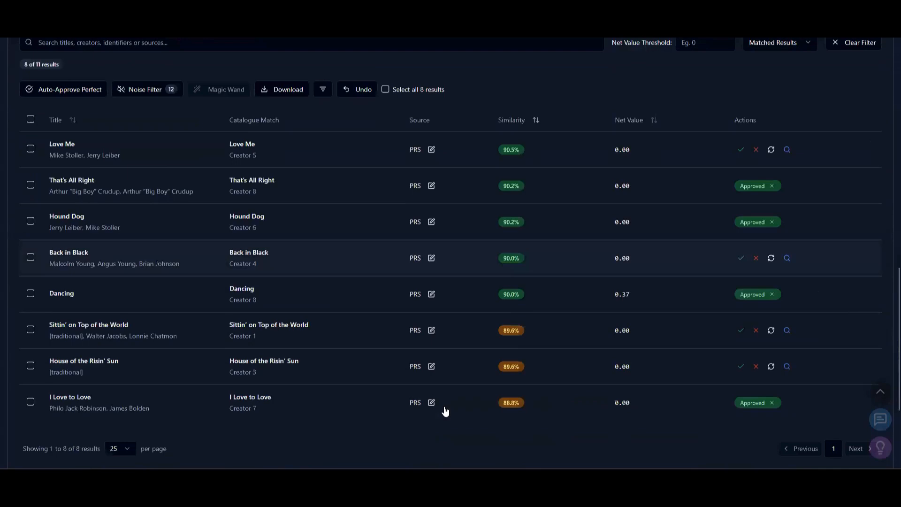
scroll(445, 382, up, 2)
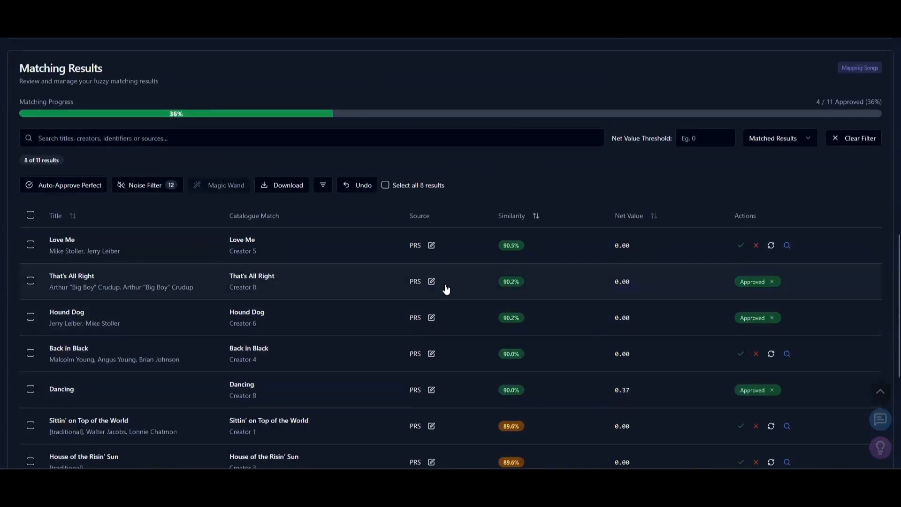
scroll(419, 331, up, 2)
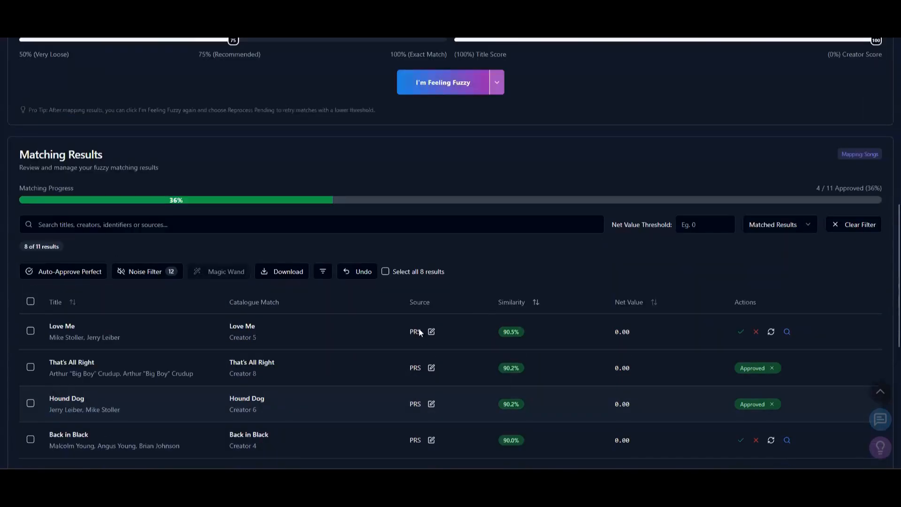
scroll(462, 318, down, 2)
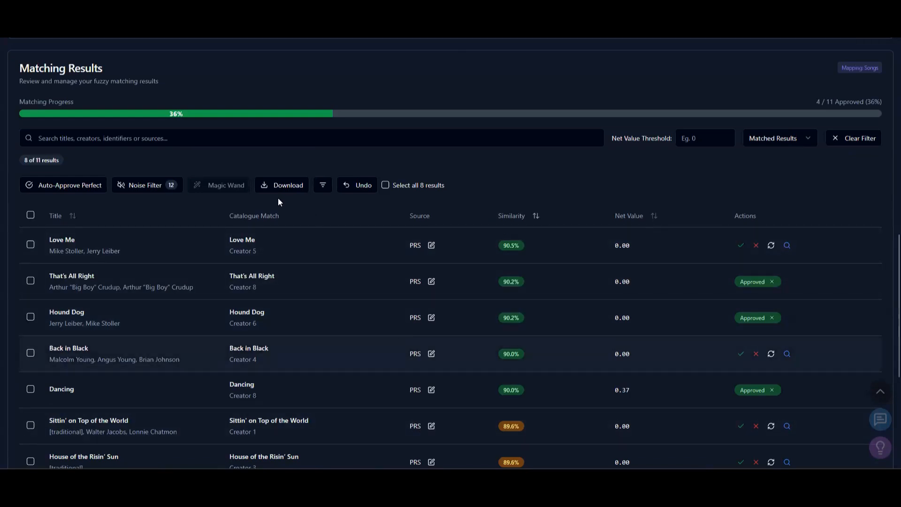
- Download the matches as a society identifier file and save the current matching progress as a CSV file
click(284, 185)
click(289, 248)
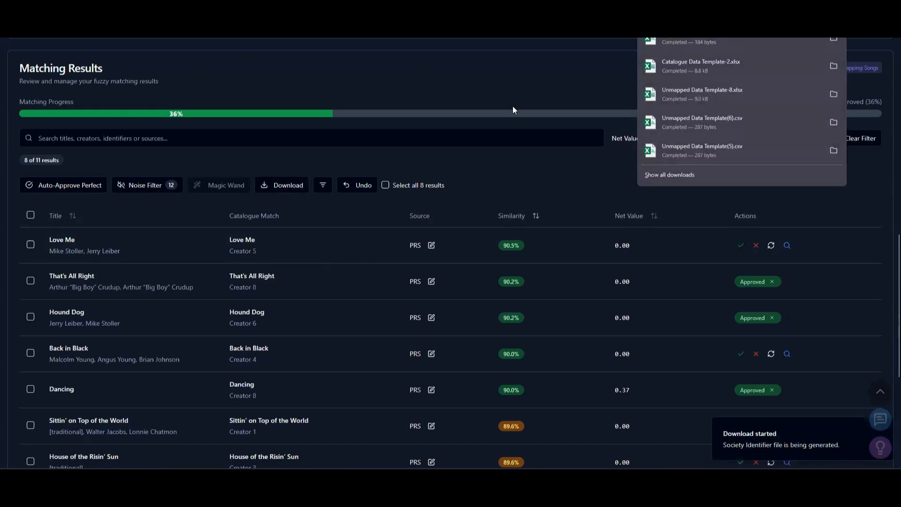
scroll(408, 270, up, 3)
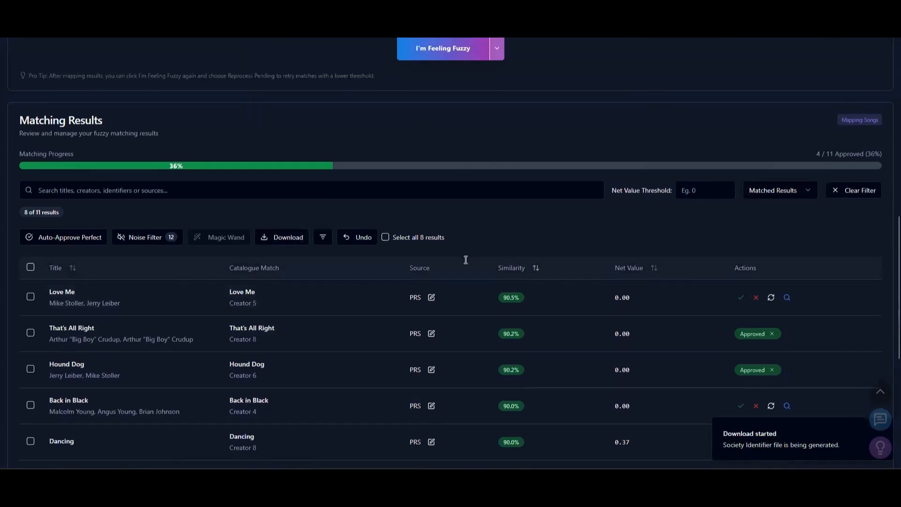
scroll(468, 256, up, 3)
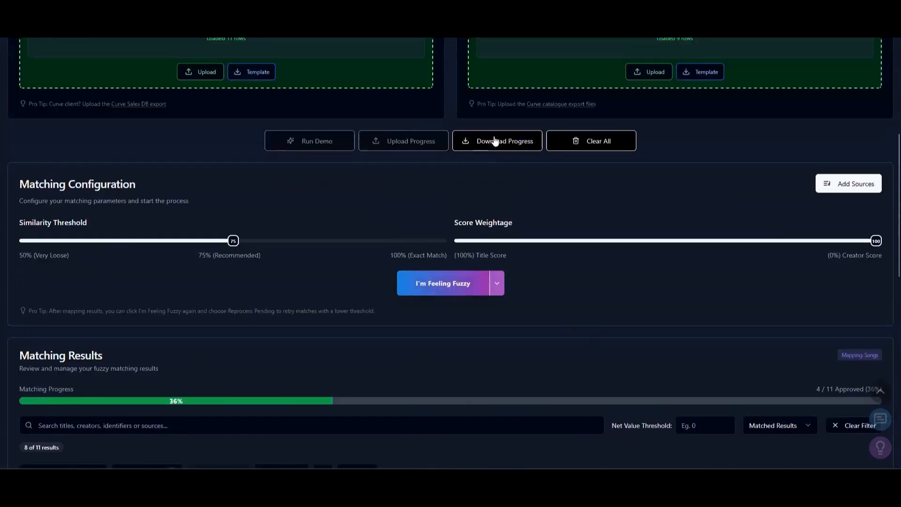
click(497, 140)
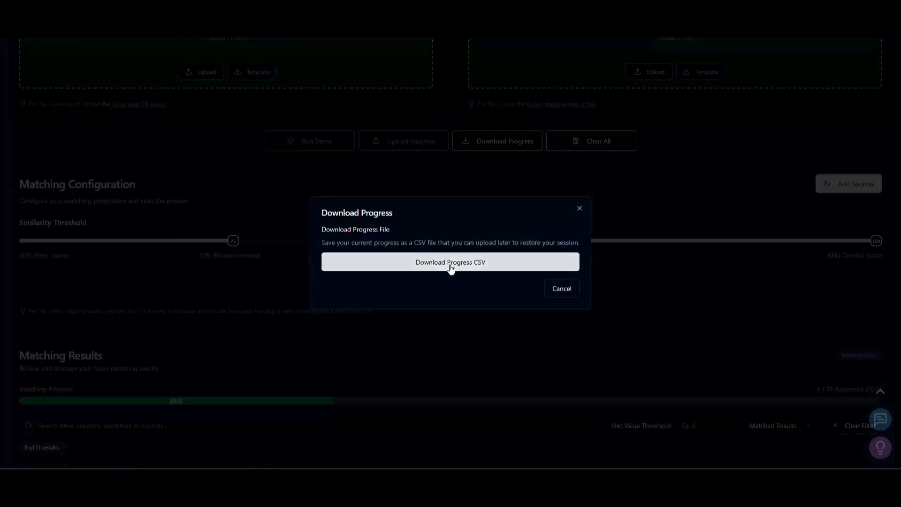
click(419, 376)
- Clear all uploaded files and matching results from the session
scroll(416, 328, down, 6)
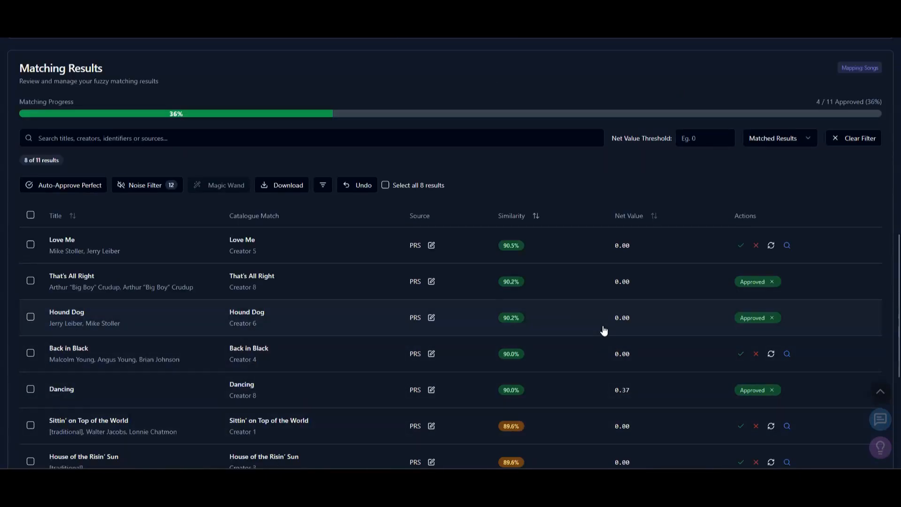
scroll(616, 337, down, 5)
scroll(605, 199, up, 12)
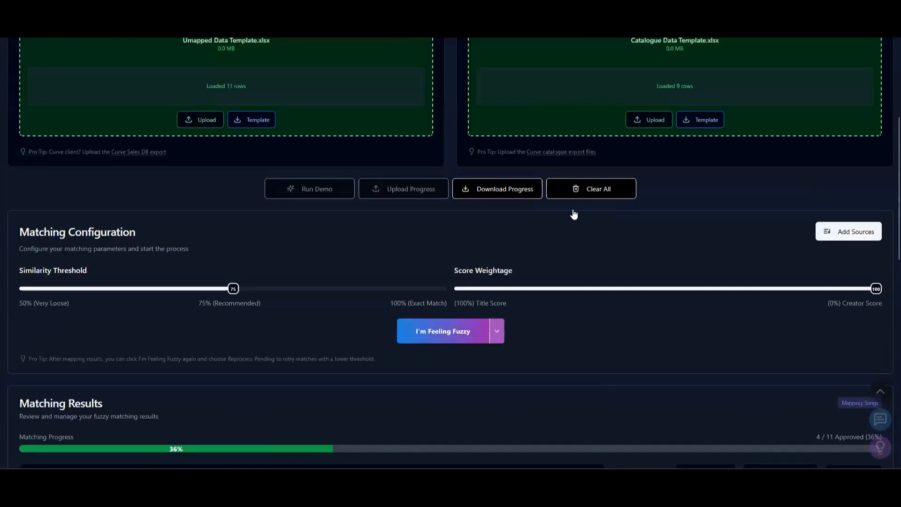
click(577, 189)
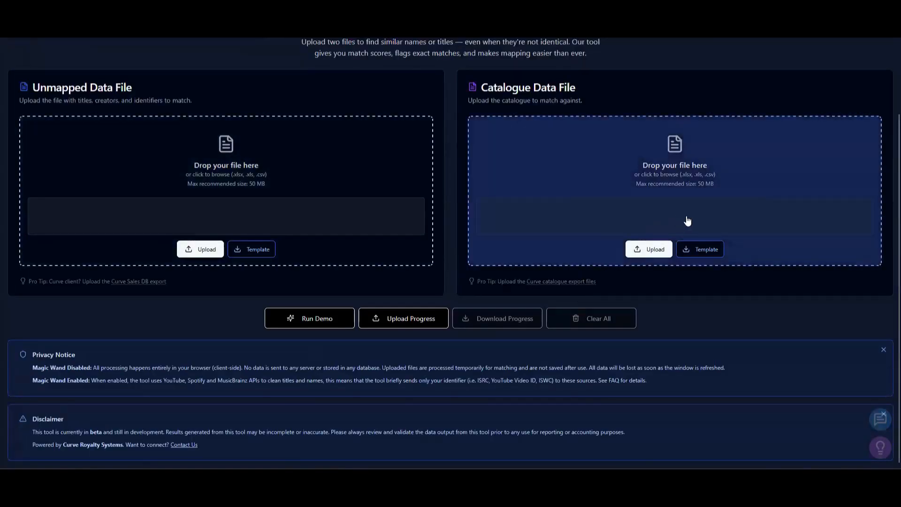
- Restore the previous matching session by uploading the saved progress file, and dismiss the loaded notice
scroll(704, 211, up, 2)
scroll(395, 324, down, 2)
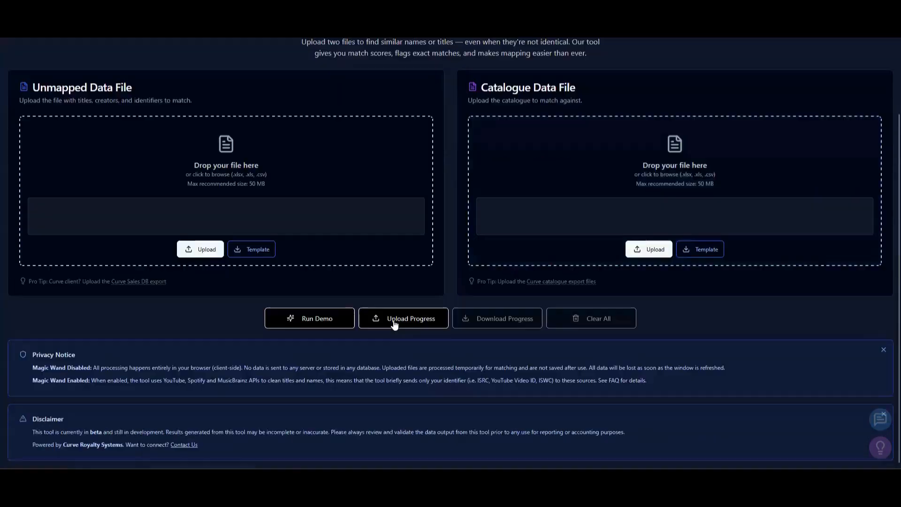
click(190, 112)
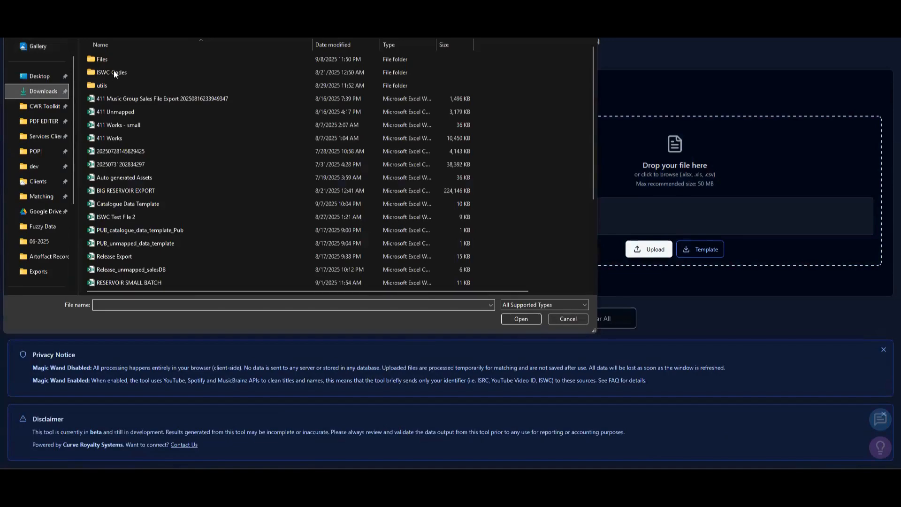
double_click(114, 71)
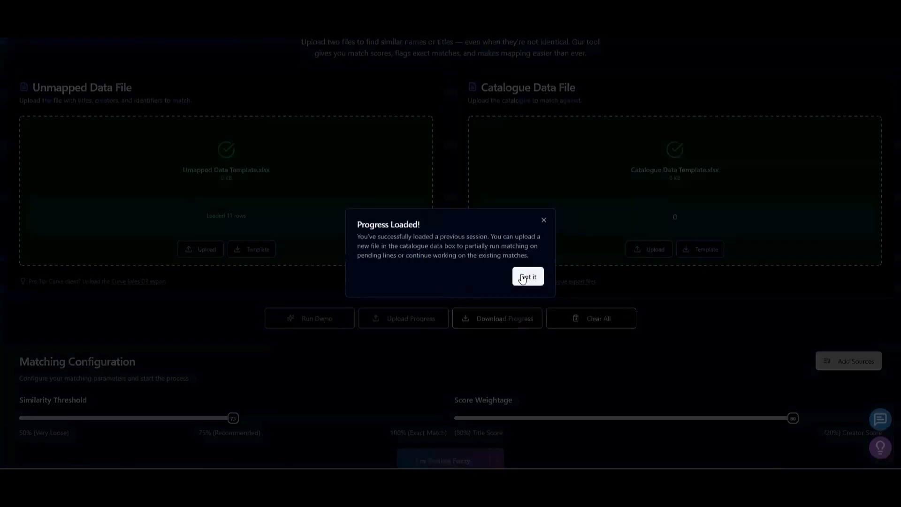
click(527, 275)
- Review the restored matches and replace the catalogue data file with ISWC Test FIle 2.xlsx
scroll(451, 342, down, 4)
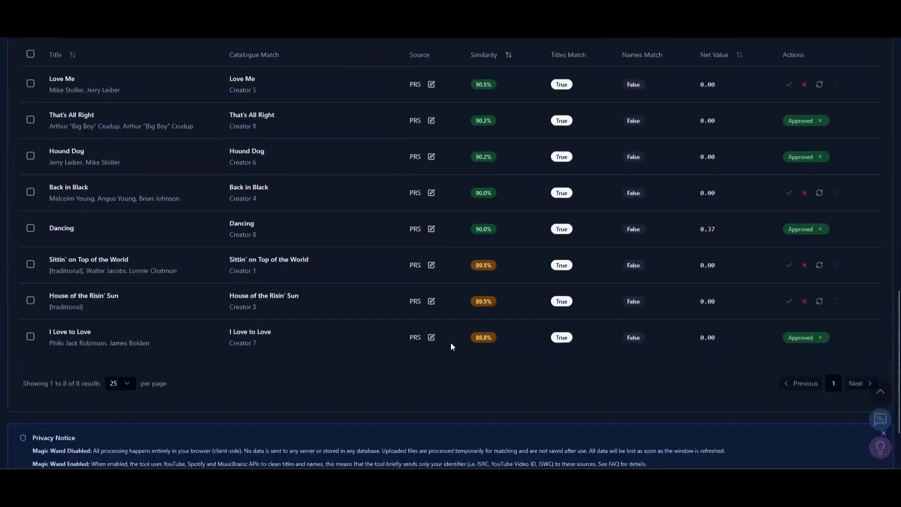
scroll(692, 176, up, 3)
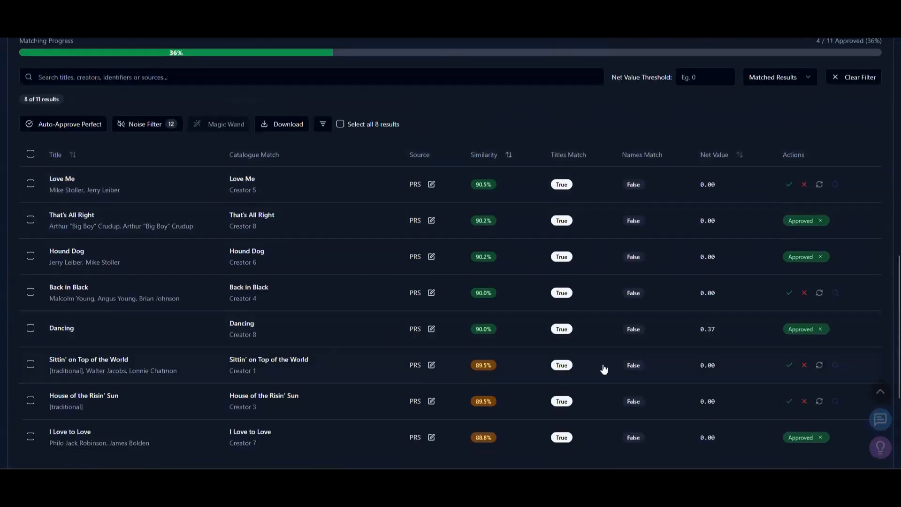
scroll(393, 305, up, 3)
scroll(432, 286, up, 5)
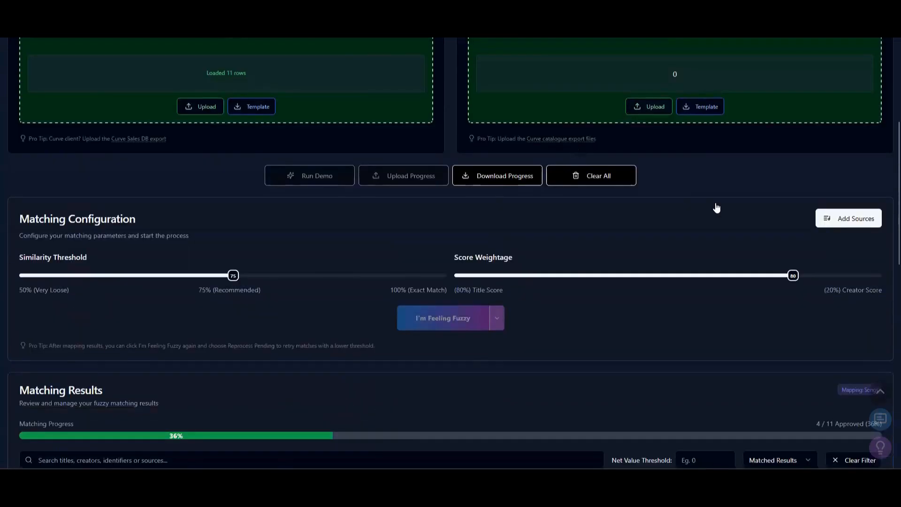
scroll(717, 208, up, 3)
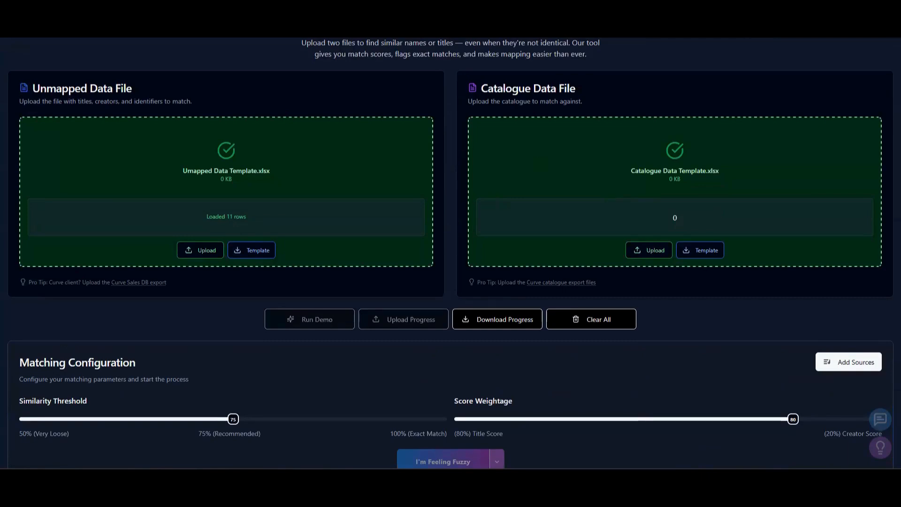
drag(429, 252, 653, 209)
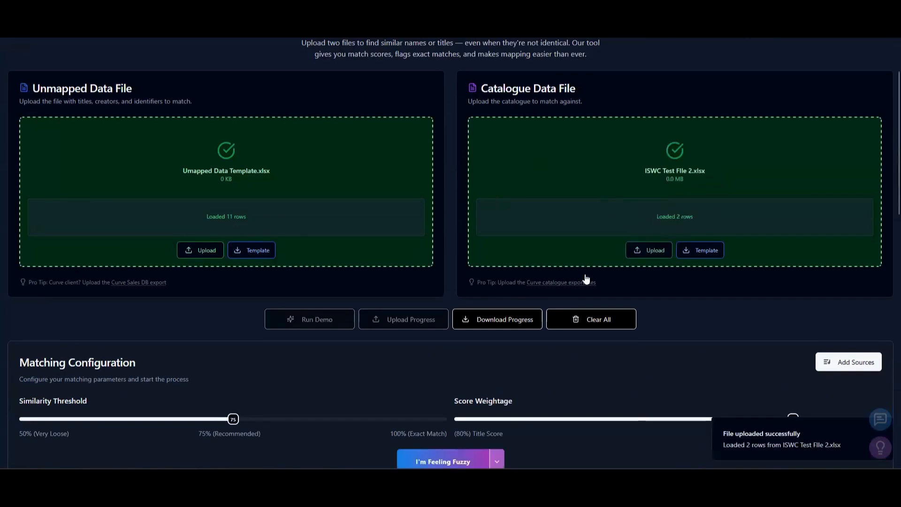
- Approve the pending matches for Love Me, Back in Black, Sittin' on Top of the World and House of the Risin' Sun
scroll(570, 294, down, 2)
scroll(450, 338, down, 3)
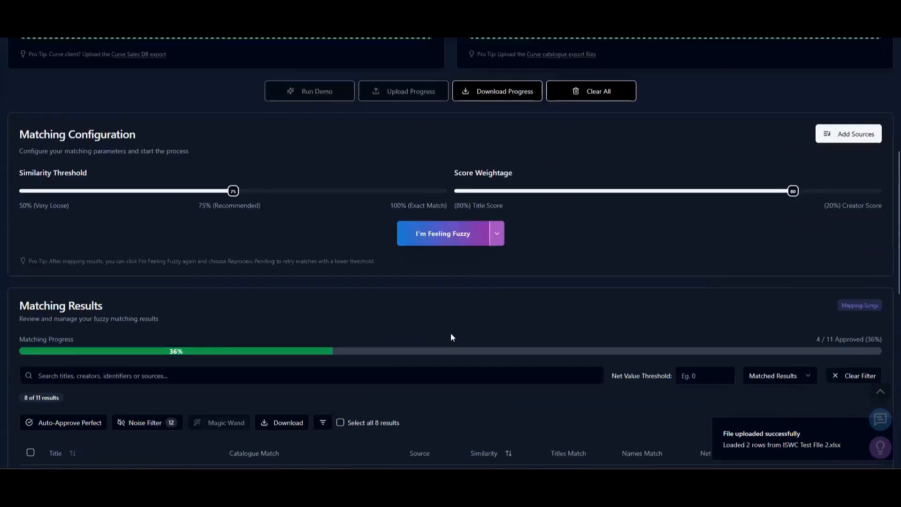
scroll(451, 164, down, 2)
scroll(691, 269, down, 4)
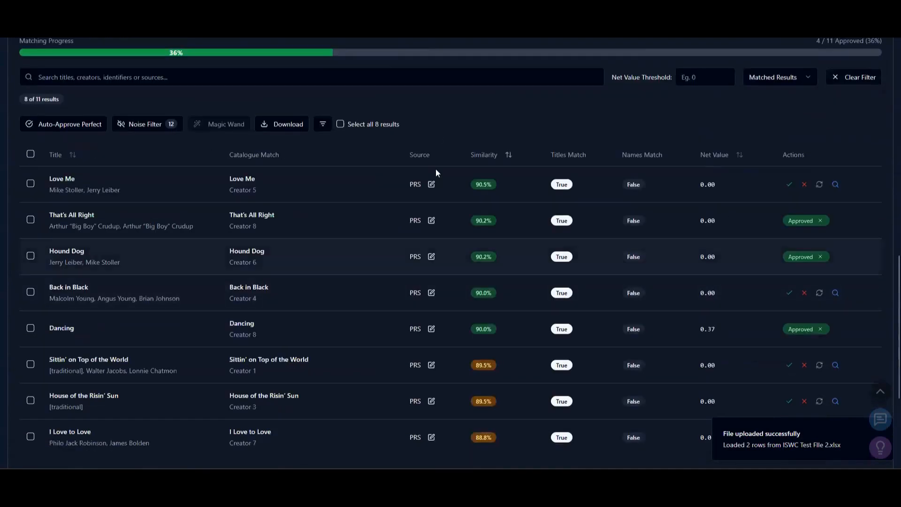
scroll(751, 198, up, 1)
scroll(789, 186, down, 1)
click(789, 184)
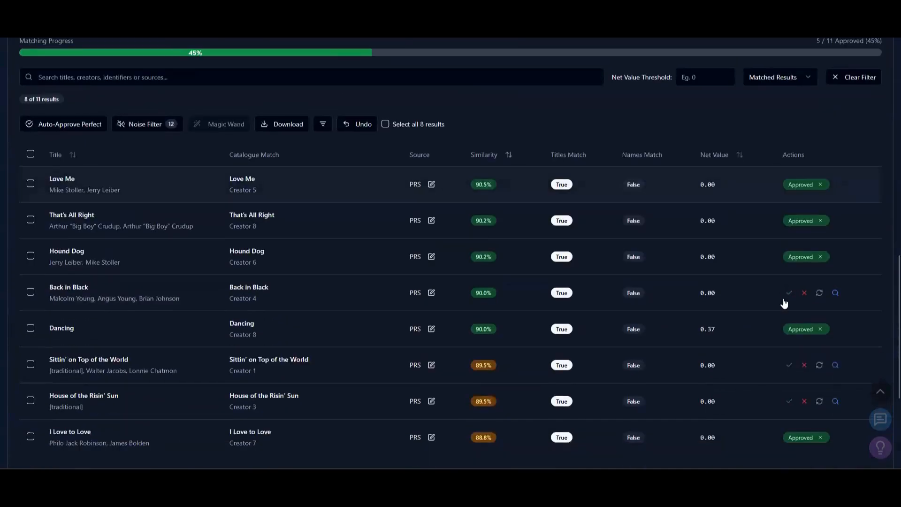
click(789, 293)
click(789, 365)
click(790, 402)
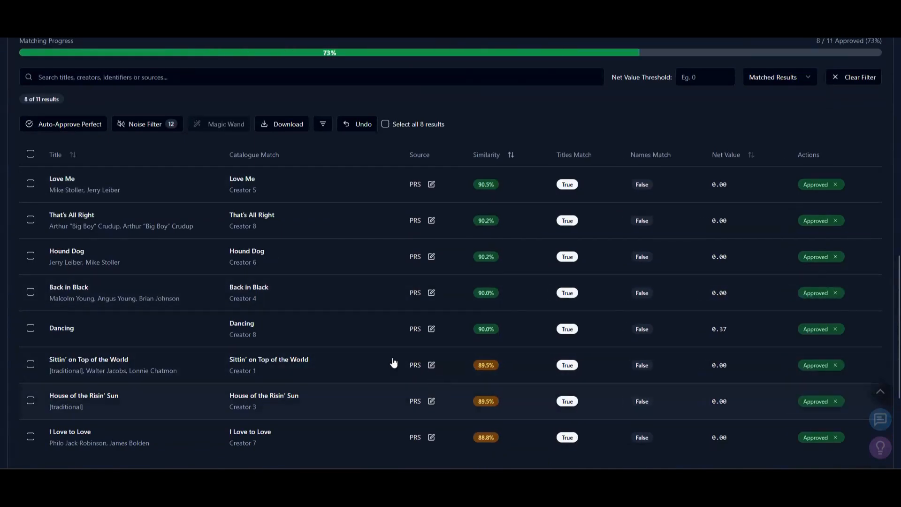
- Rerun the fuzzy matching on the pending rows against the new catalogue, keeping the previous approvals
scroll(484, 337, up, 1)
scroll(472, 333, down, 3)
scroll(472, 334, up, 6)
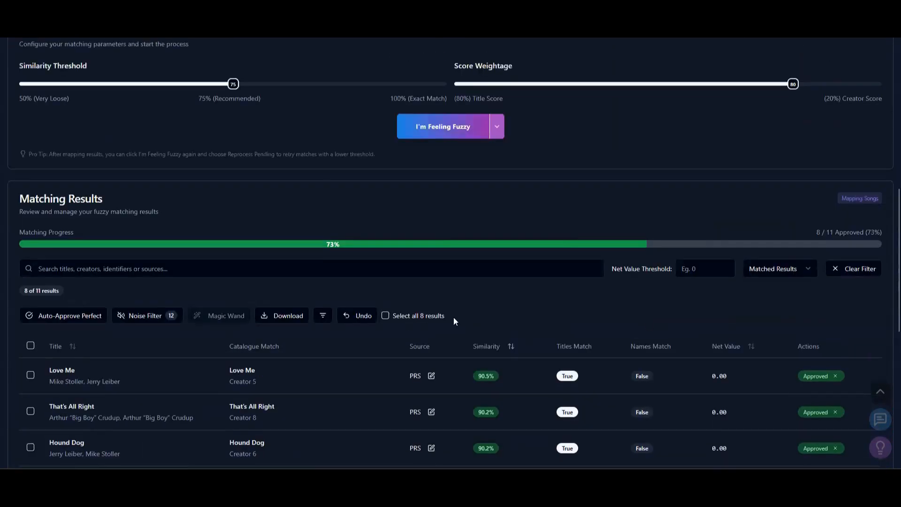
click(435, 138)
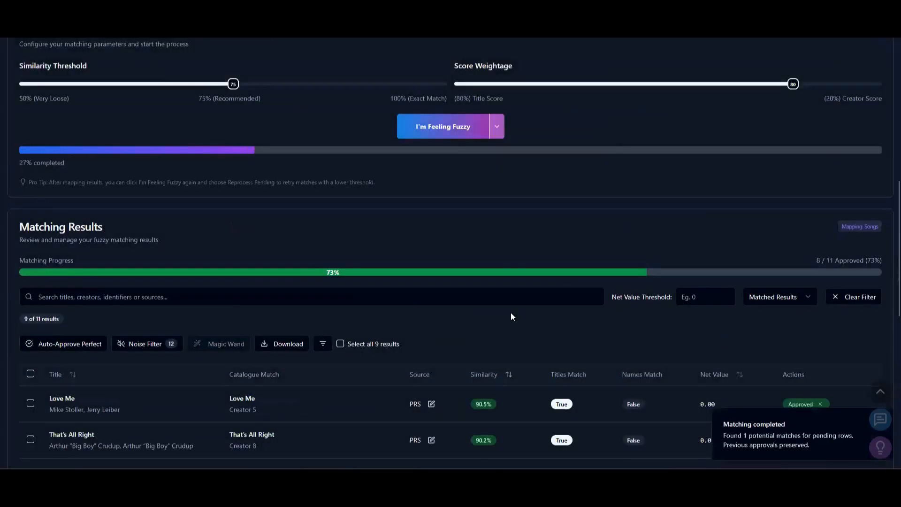
- Examine the updated results for newly matched rows, including the catalogue identifier matched to The Made up work
scroll(510, 312, down, 10)
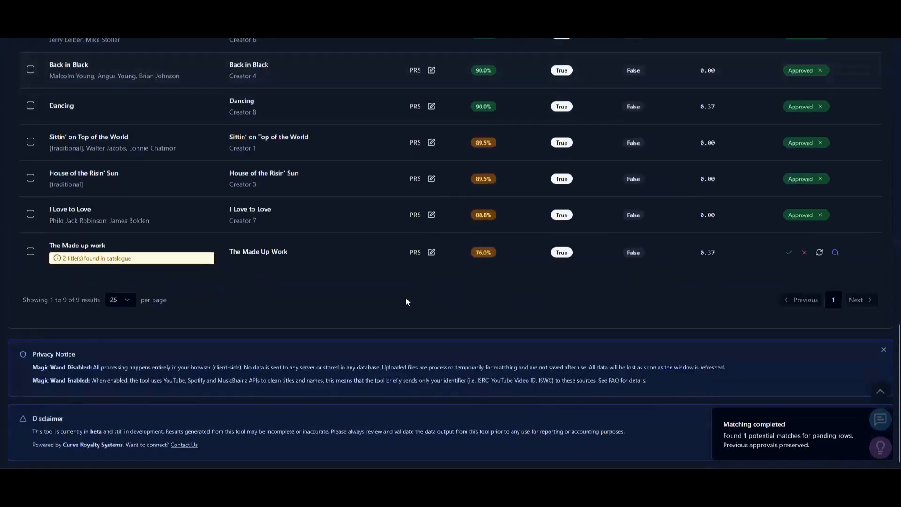
scroll(177, 299, up, 1)
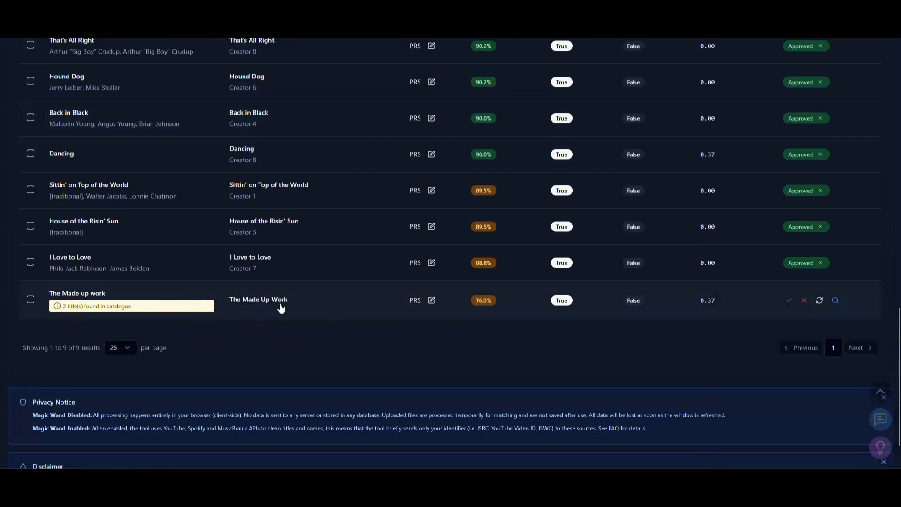
mouse_move(242, 305)
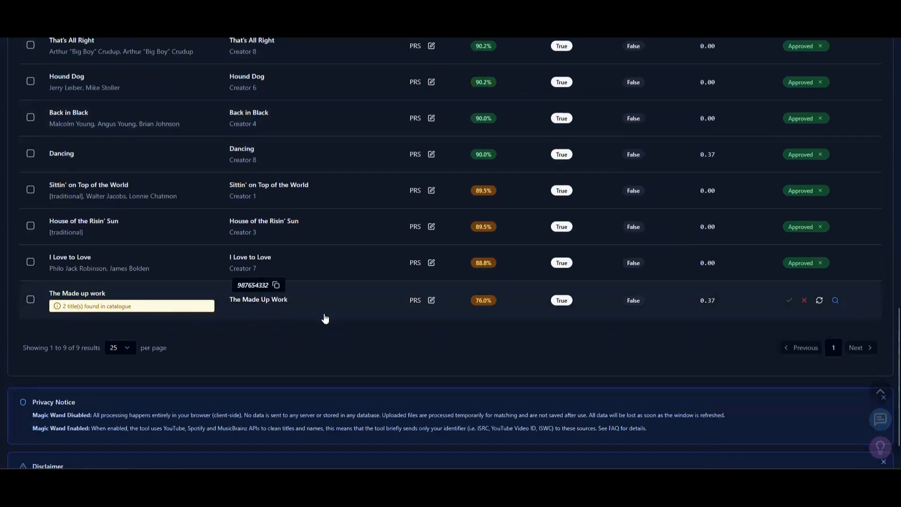
scroll(325, 319, up, 7)
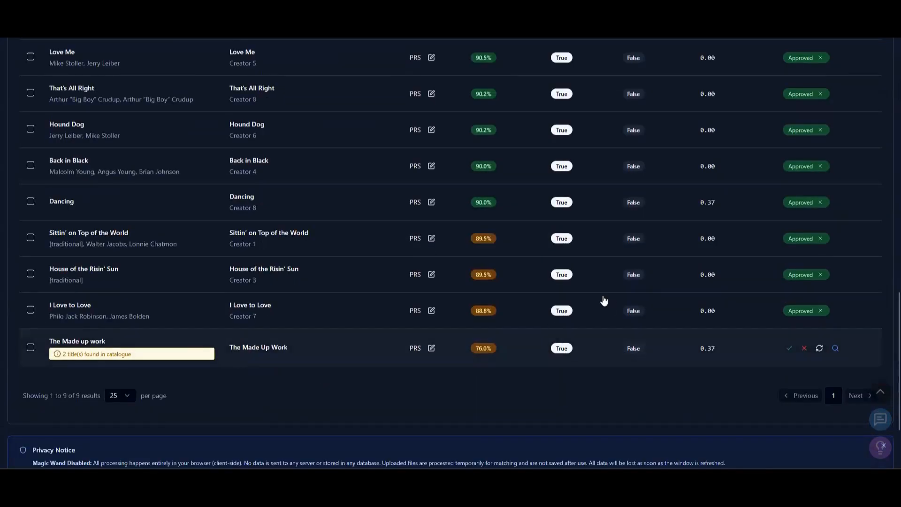
scroll(604, 302, up, 8)
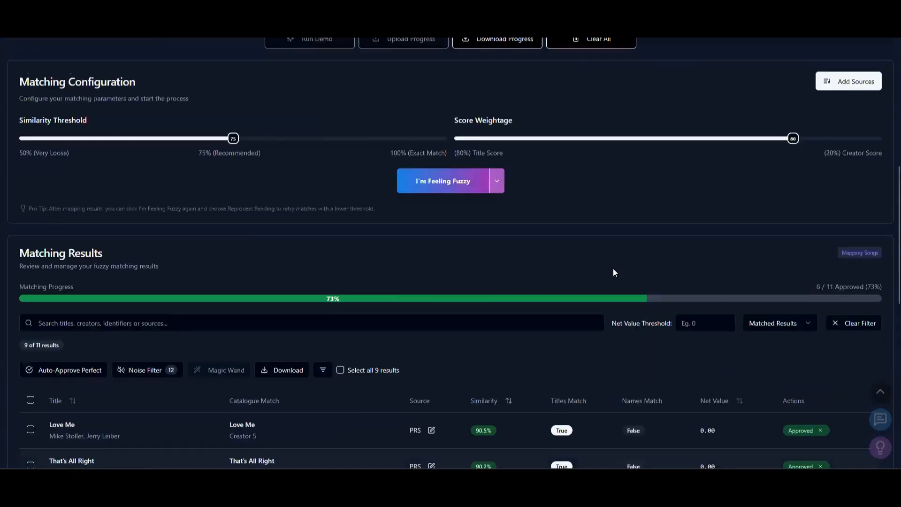
scroll(653, 121, up, 4)
scroll(361, 352, down, 7)
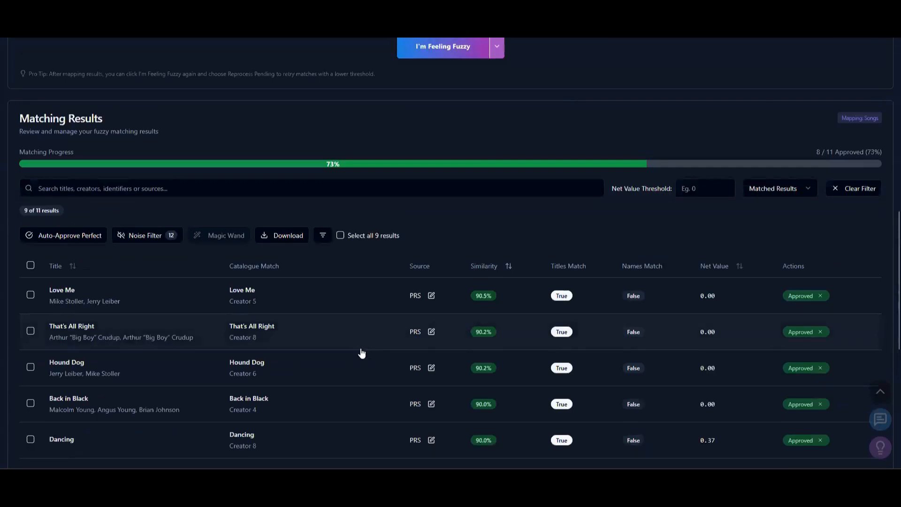
scroll(361, 353, down, 6)
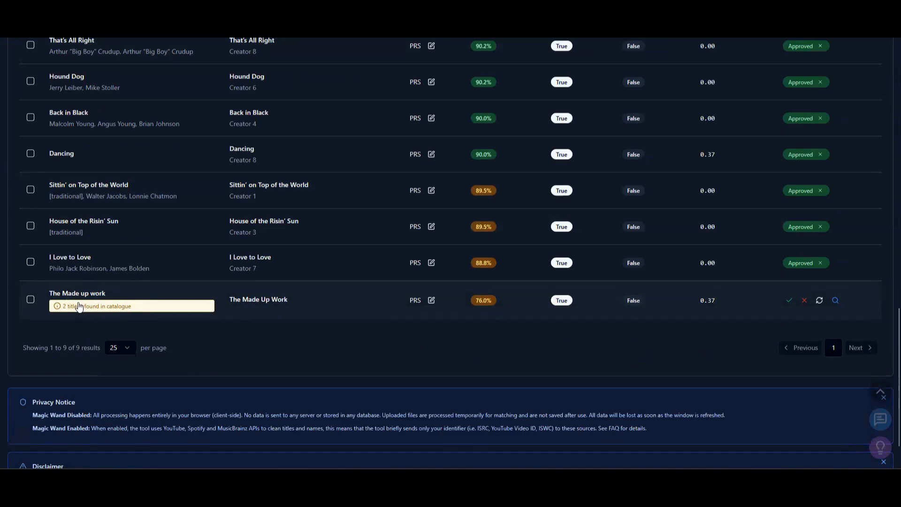
- Open the alternative matches for The Made up work and select the 80.0% The Made Up Work match
triple_click(102, 296)
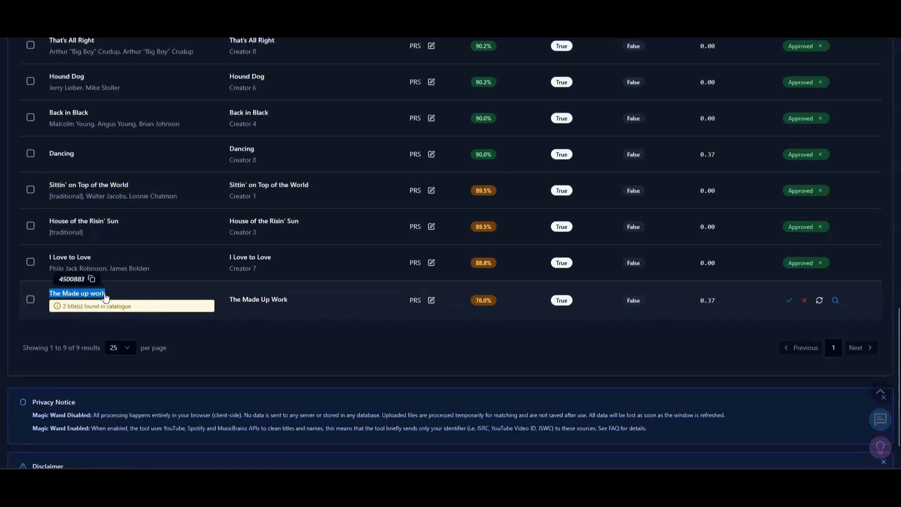
click(102, 306)
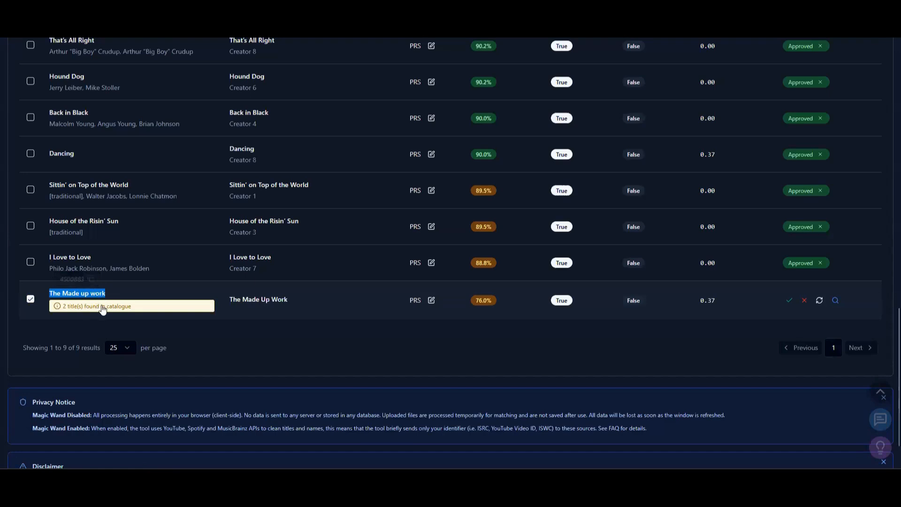
click(100, 306)
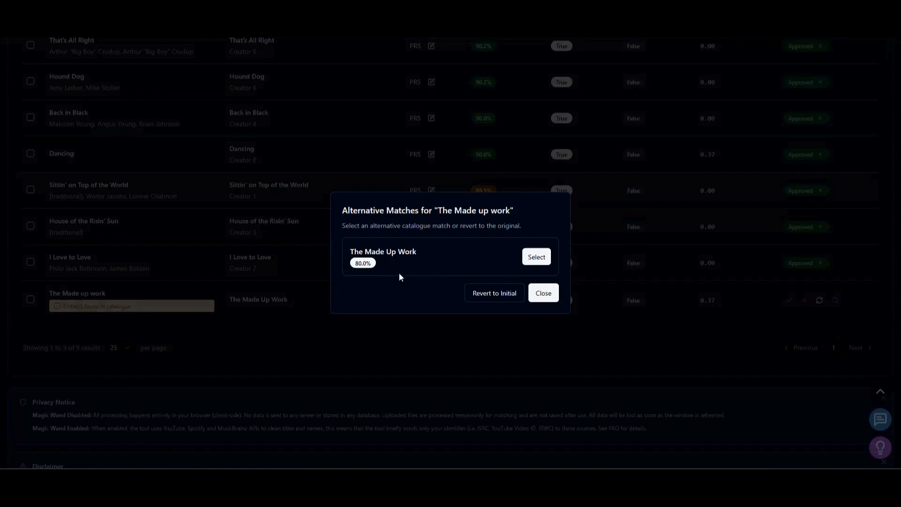
click(531, 261)
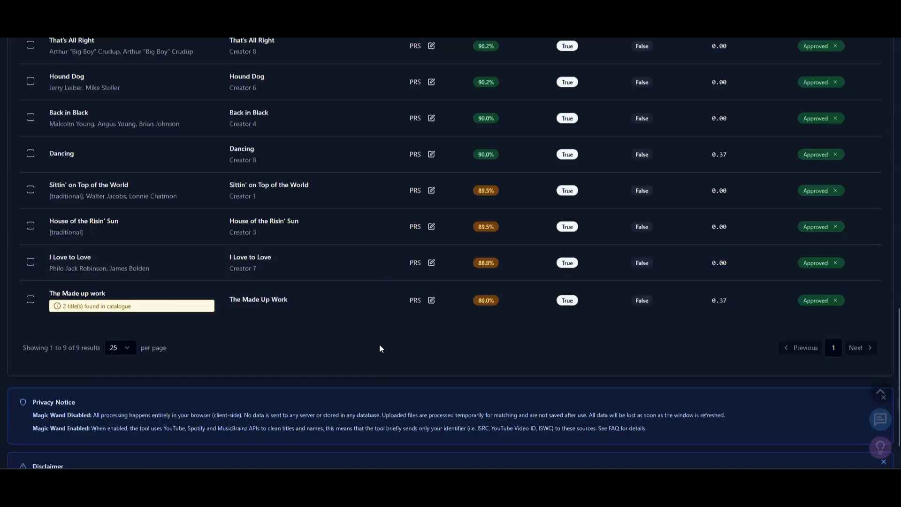
- Copy the identifier of the unmapped title The Made up work and return to the results toolbar
mouse_move(74, 298)
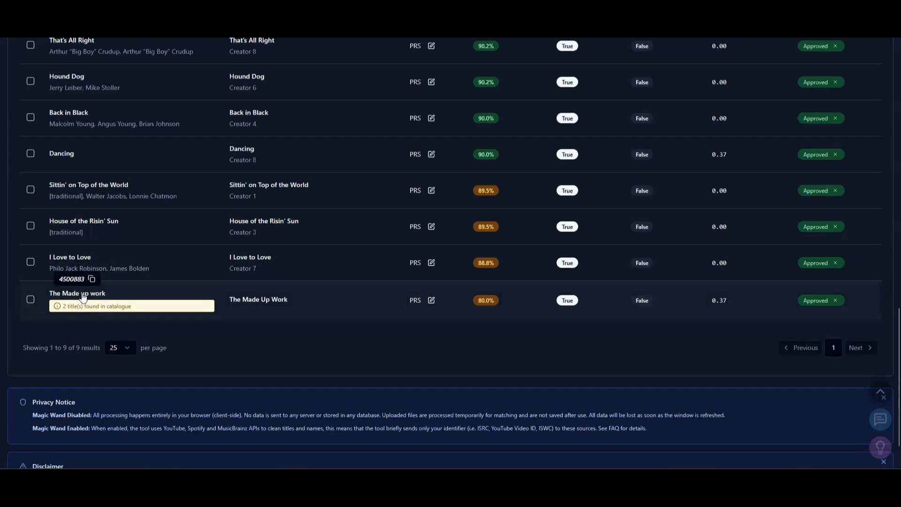
click(92, 280)
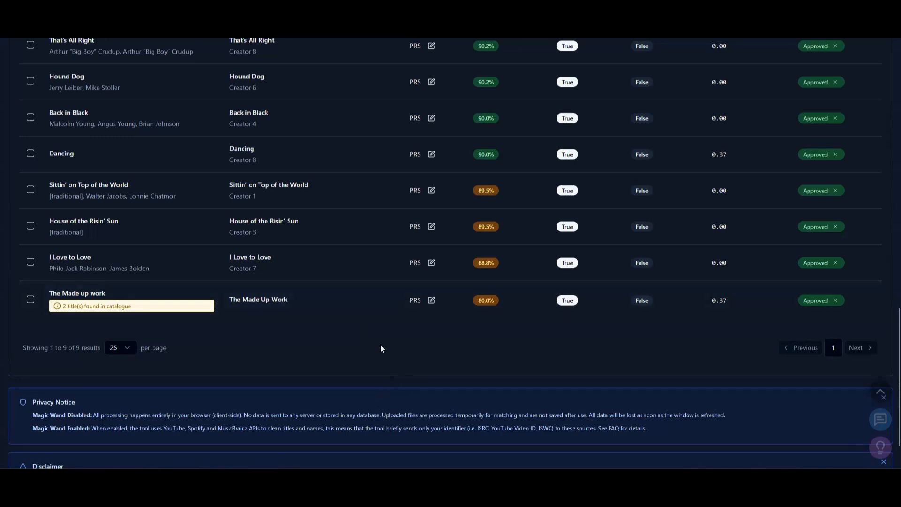
scroll(380, 345, up, 5)
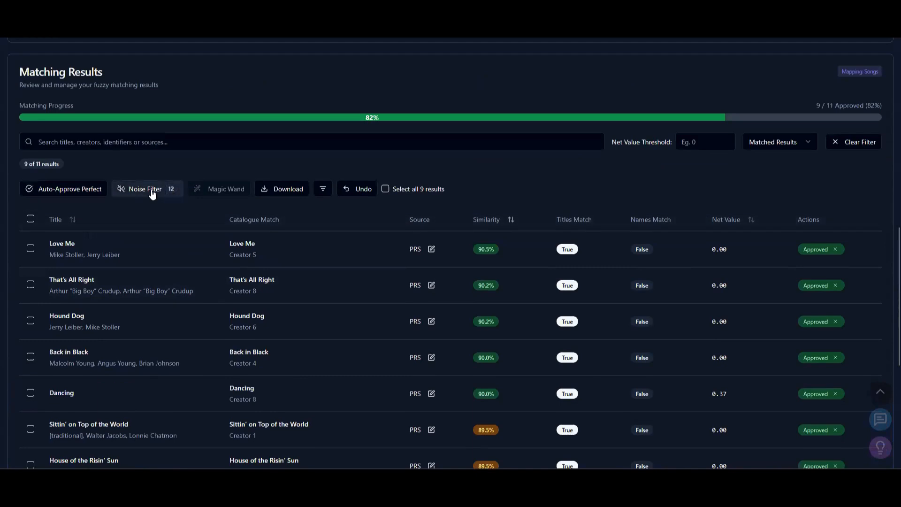
- Review the noise filter's active phrases and its option to ignore creator names in titles
click(152, 193)
scroll(192, 268, down, 2)
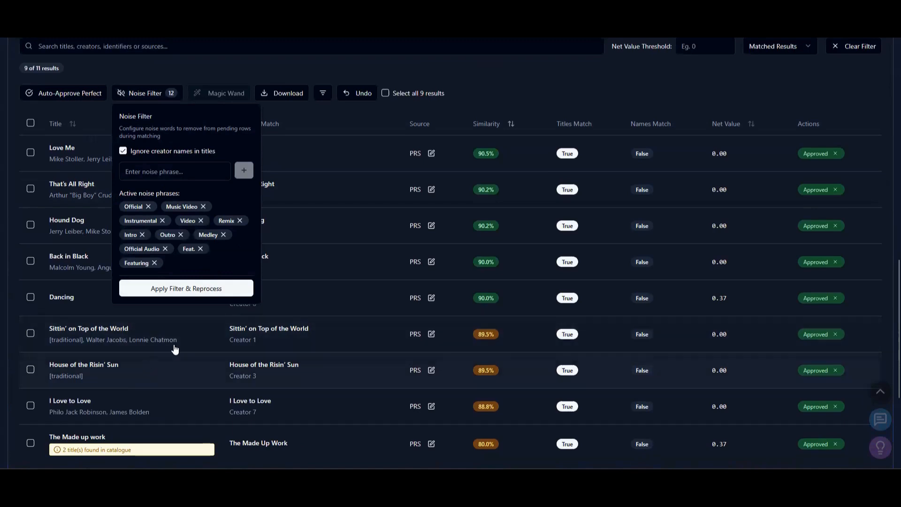
scroll(530, 337, up, 4)
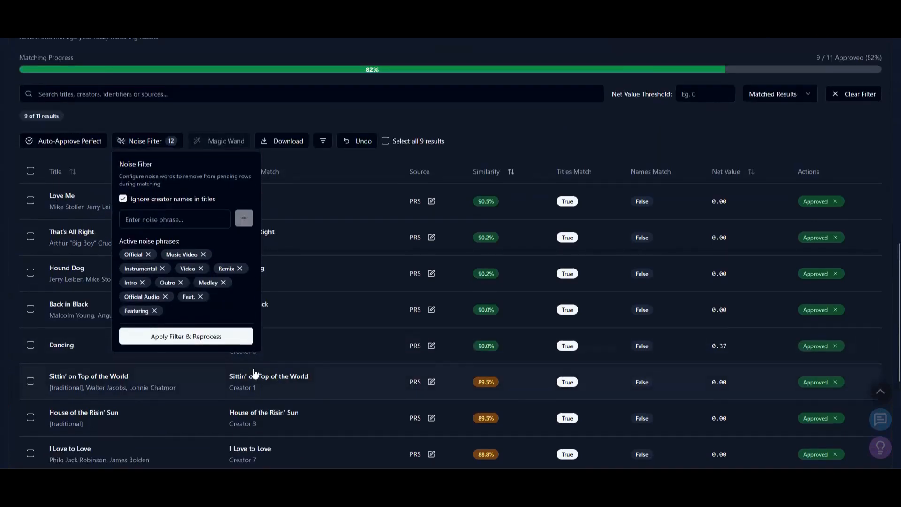
click(544, 168)
- Replace the loaded files with the built-in demo data and run the fuzzy matching on it
scroll(573, 165, up, 4)
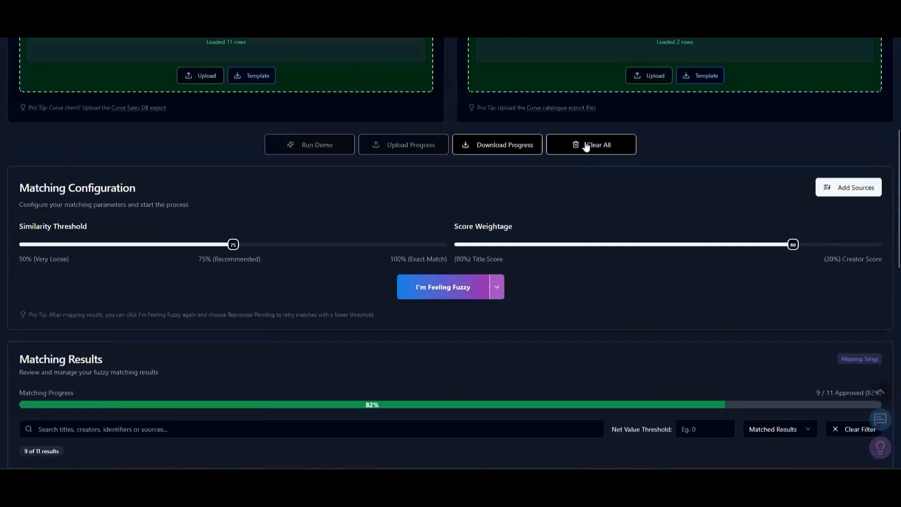
click(588, 144)
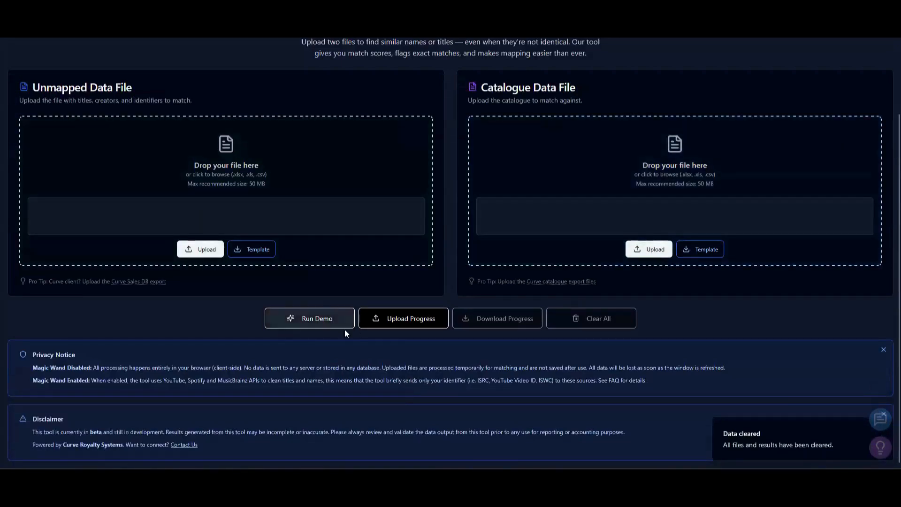
click(344, 326)
click(426, 453)
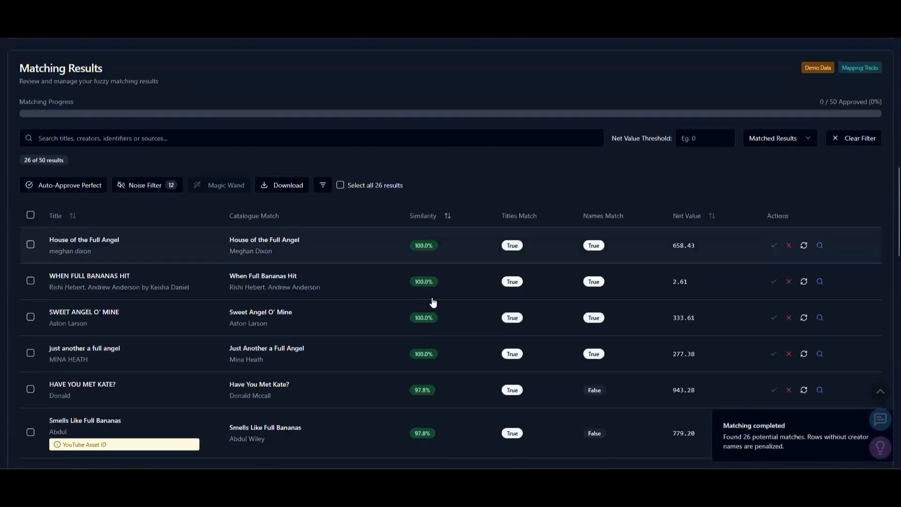
- Examine the demo results for extra wording in titles and creator names, such as Official Music Video and Remix
scroll(288, 275, down, 2)
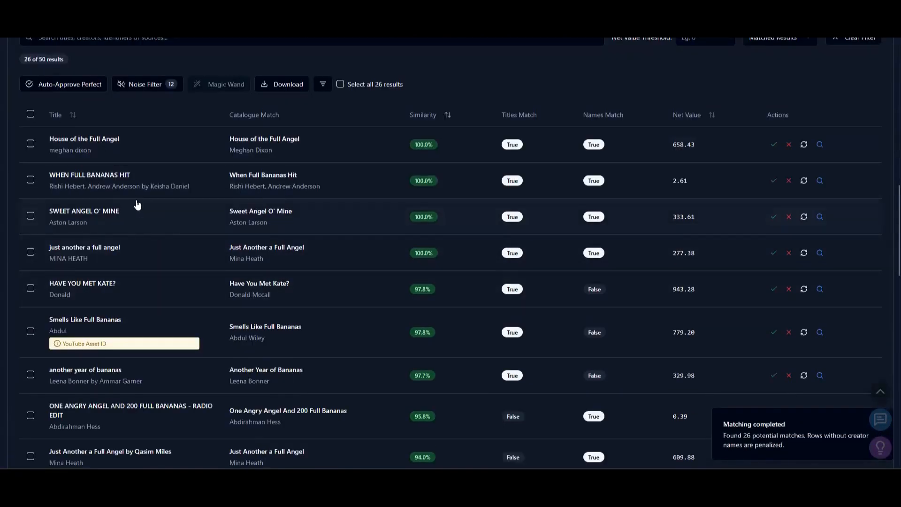
scroll(320, 260, down, 8)
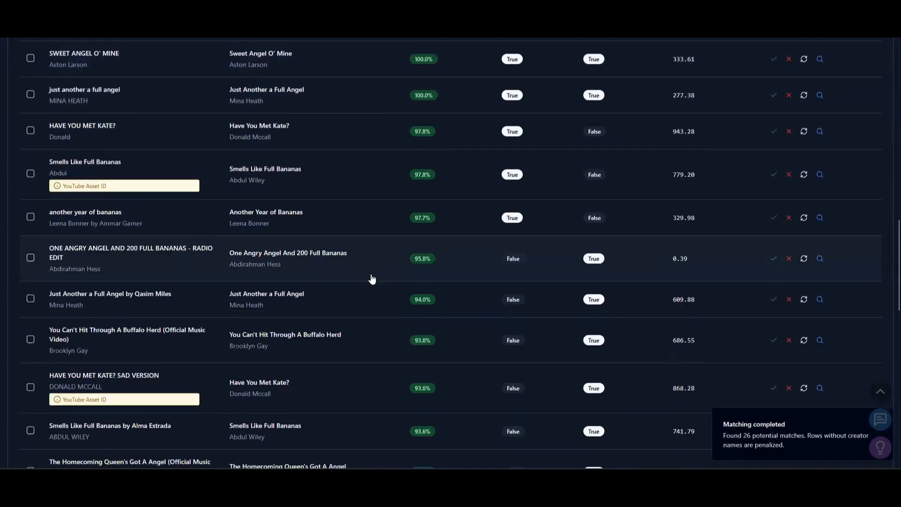
scroll(389, 300, down, 12)
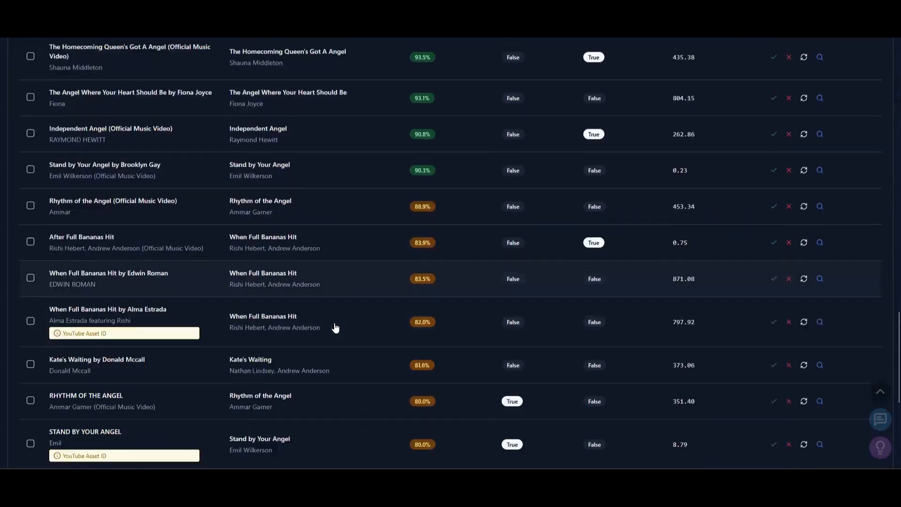
scroll(137, 328, up, 1)
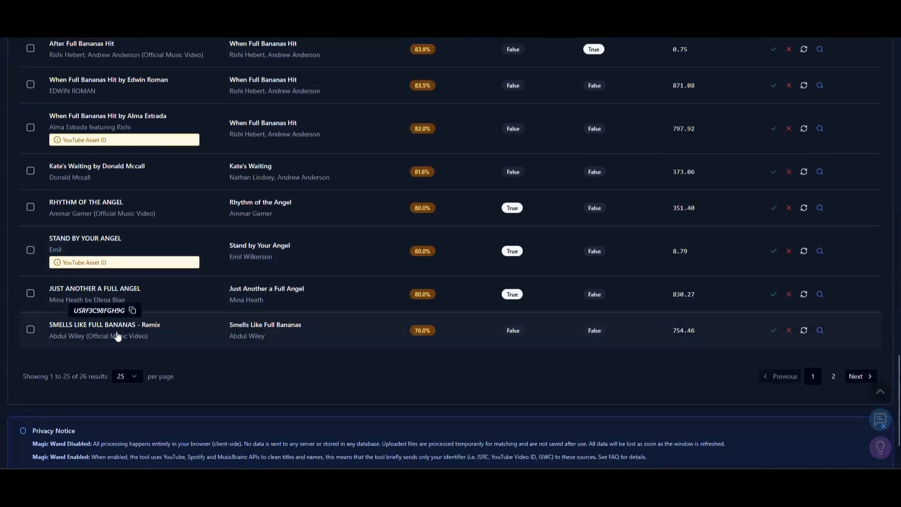
mouse_move(151, 331)
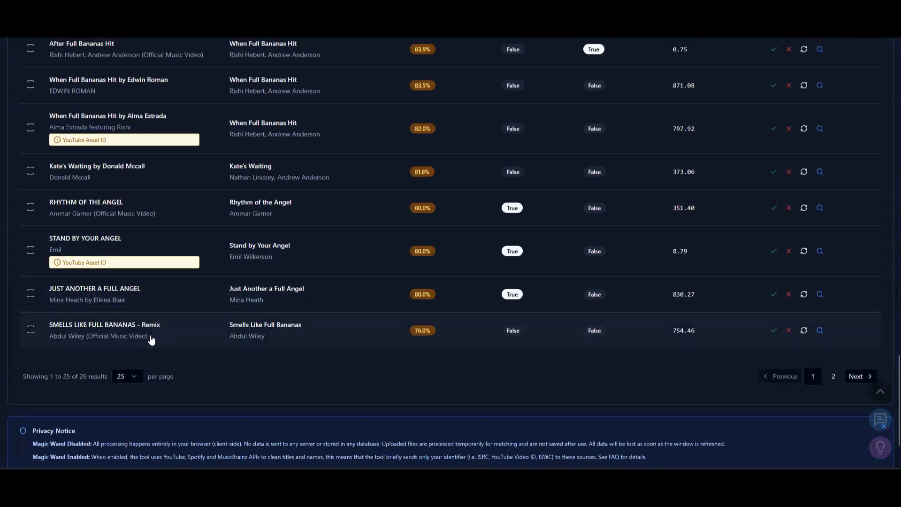
scroll(157, 340, up, 4)
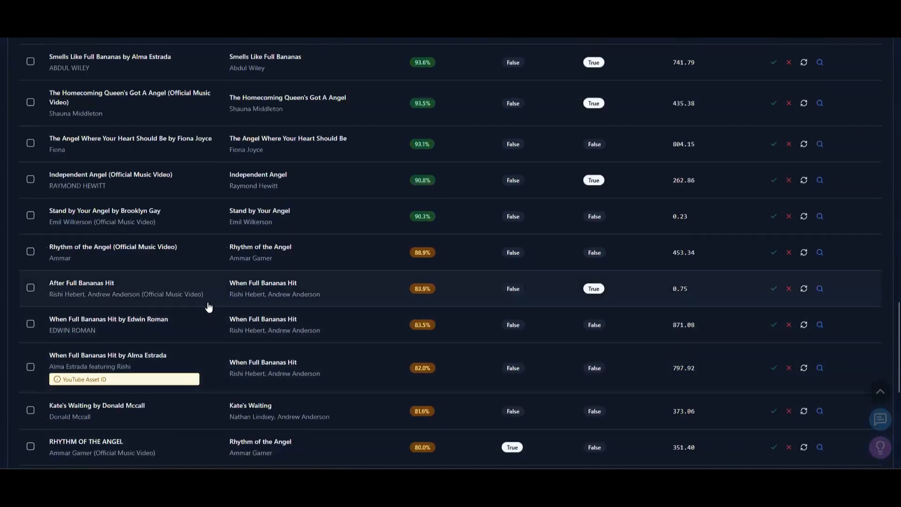
scroll(207, 307, up, 6)
scroll(207, 308, up, 2)
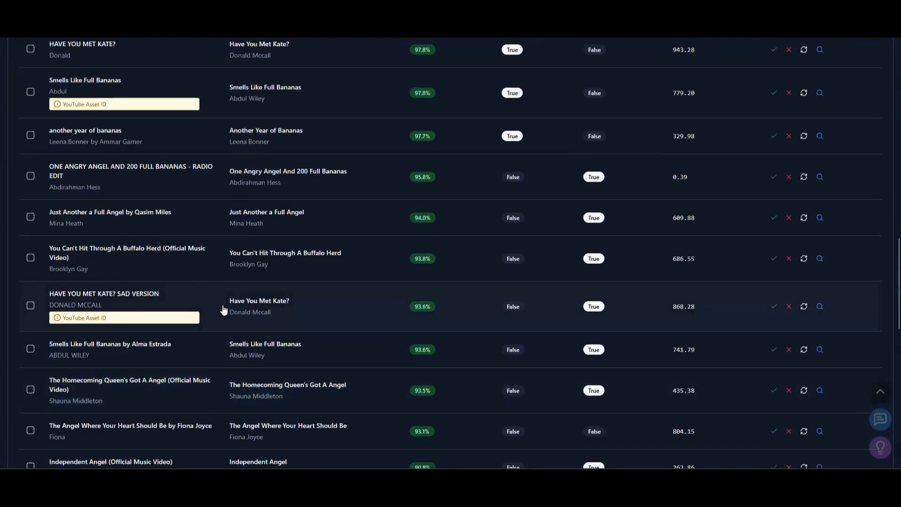
scroll(196, 283, up, 3)
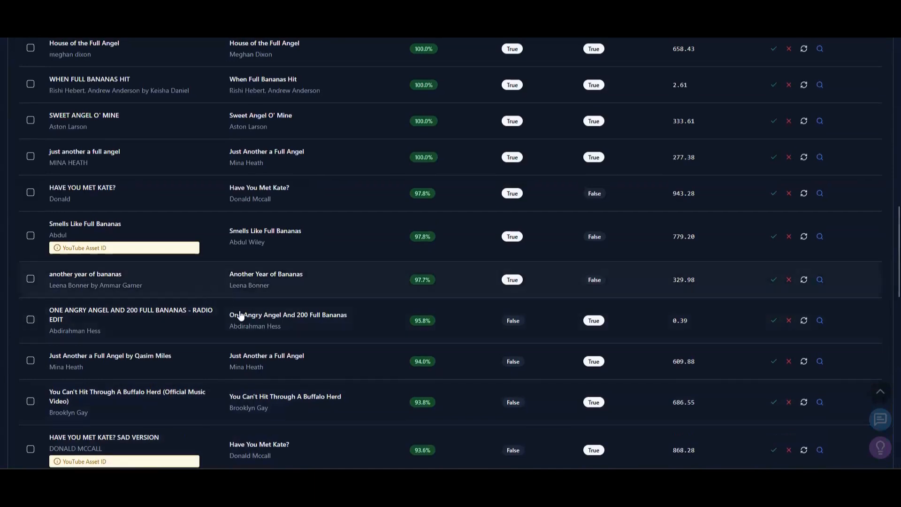
- Add Instrumental as a noise phrase in the noise filter and close the filter settings
scroll(295, 316, up, 3)
click(156, 134)
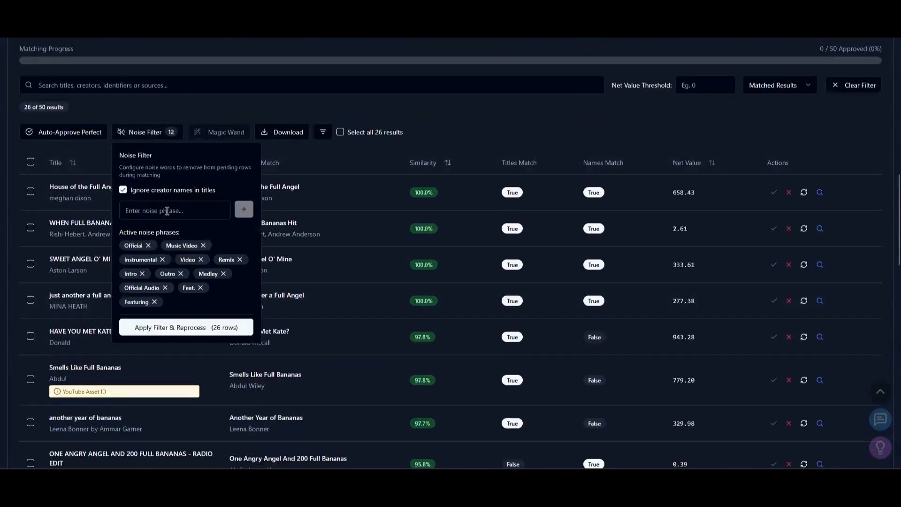
click(167, 211)
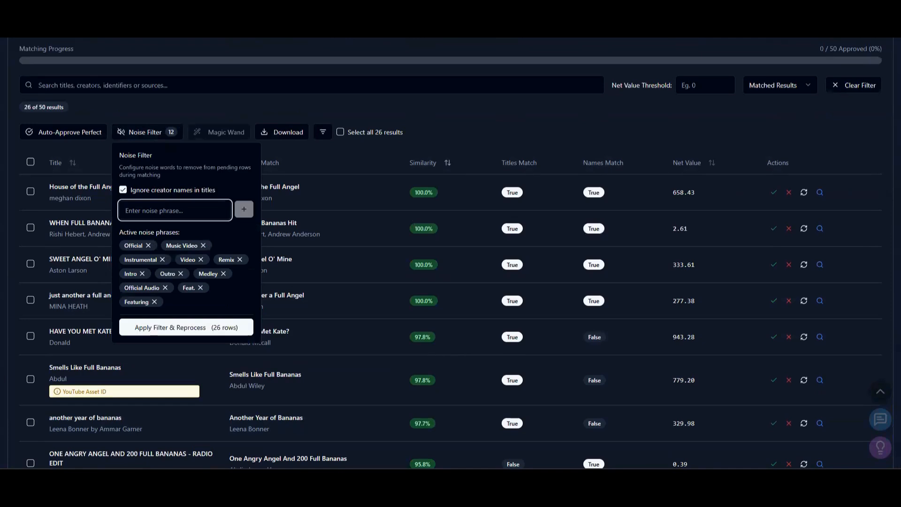
text(Instrument)
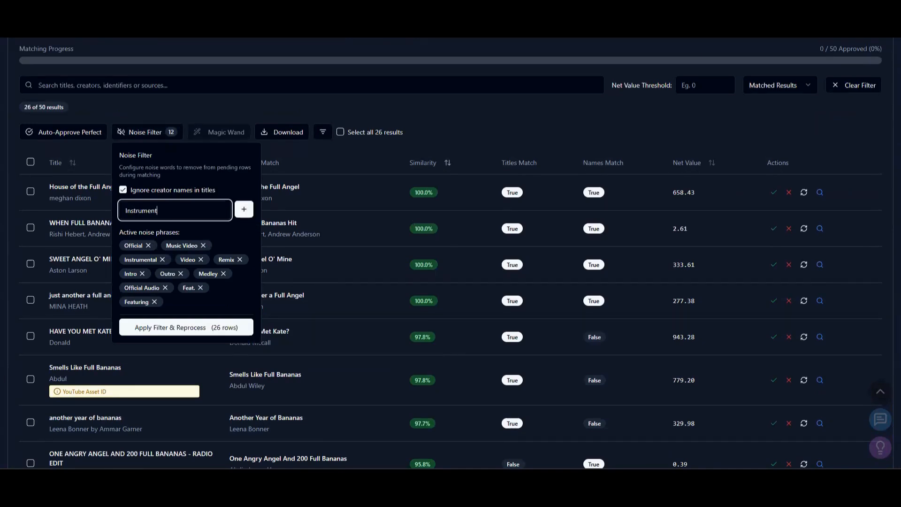
text(al)
click(244, 209)
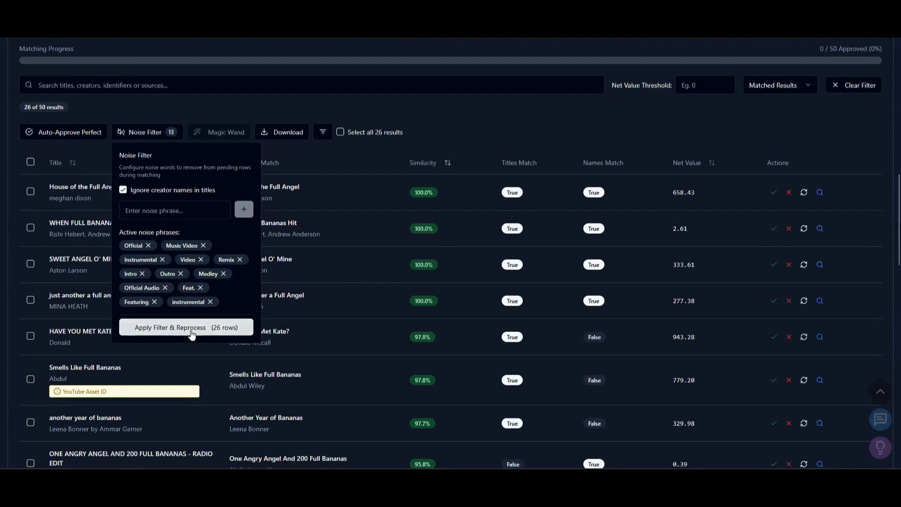
click(466, 119)
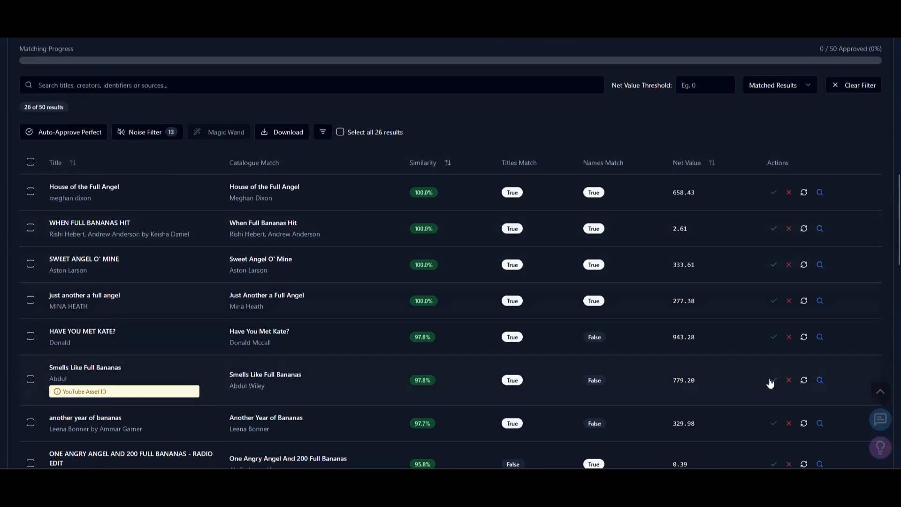
- Open the feedback form, enter "hi!" as the feedback and submit it
scroll(638, 392, up, 5)
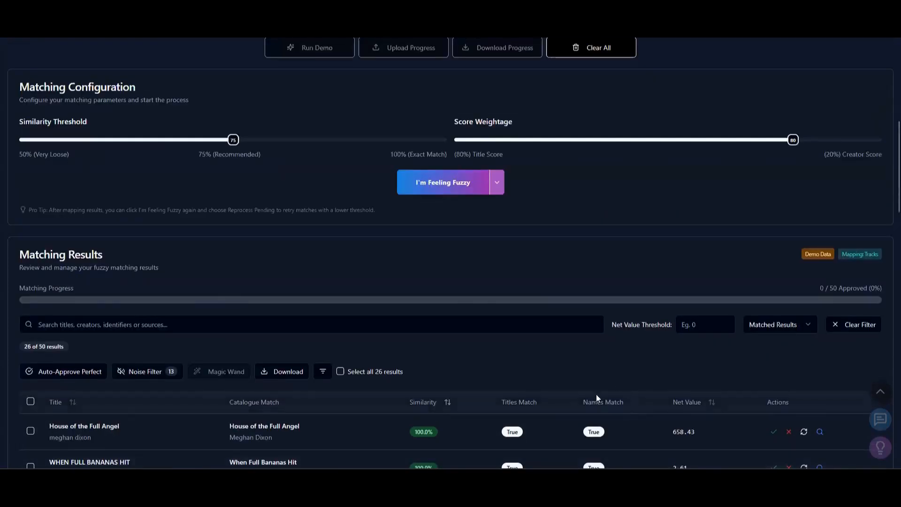
scroll(596, 398, up, 3)
scroll(559, 366, up, 3)
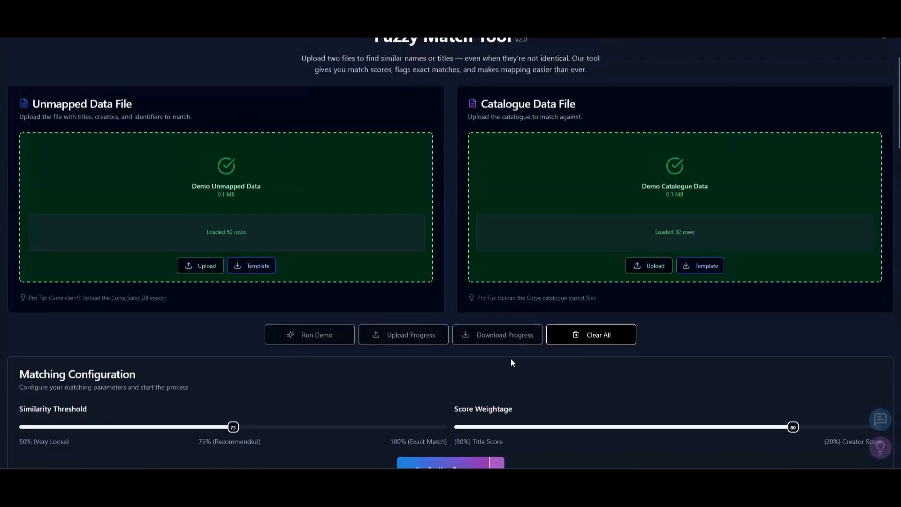
scroll(469, 343, up, 2)
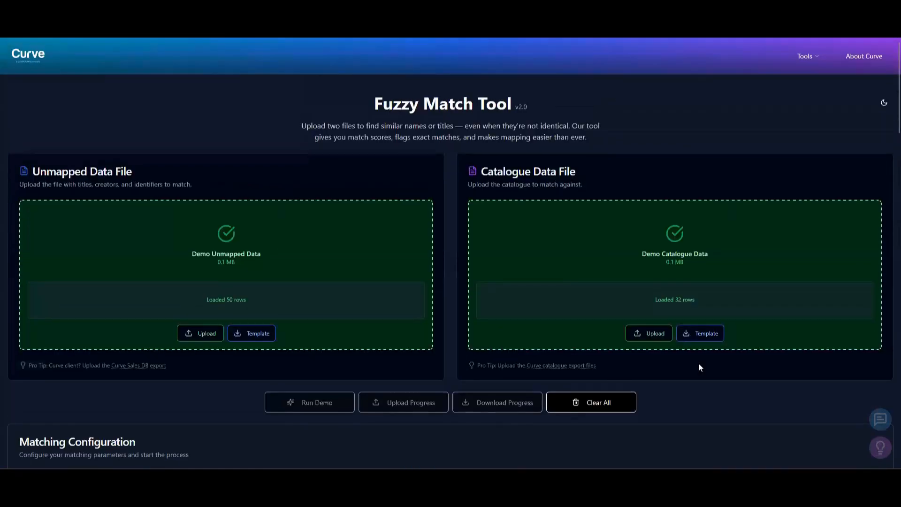
scroll(834, 392, down, 2)
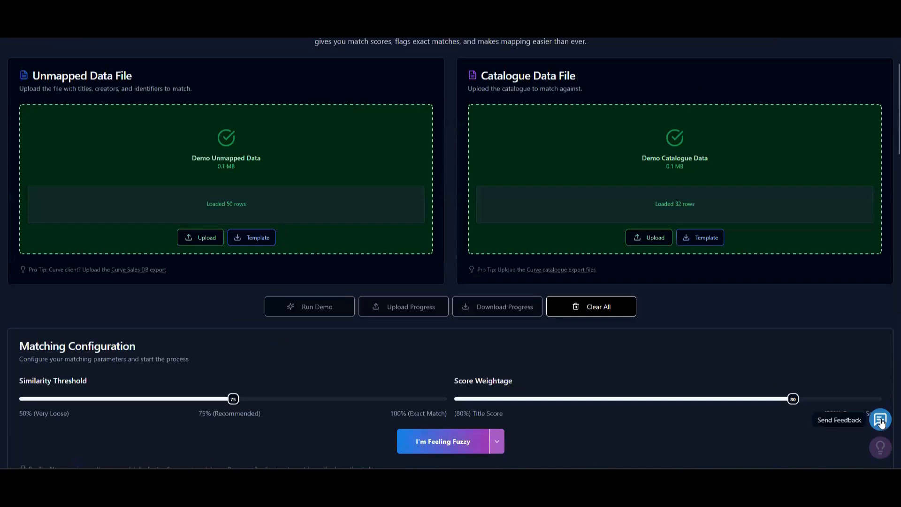
scroll(825, 439, down, 2)
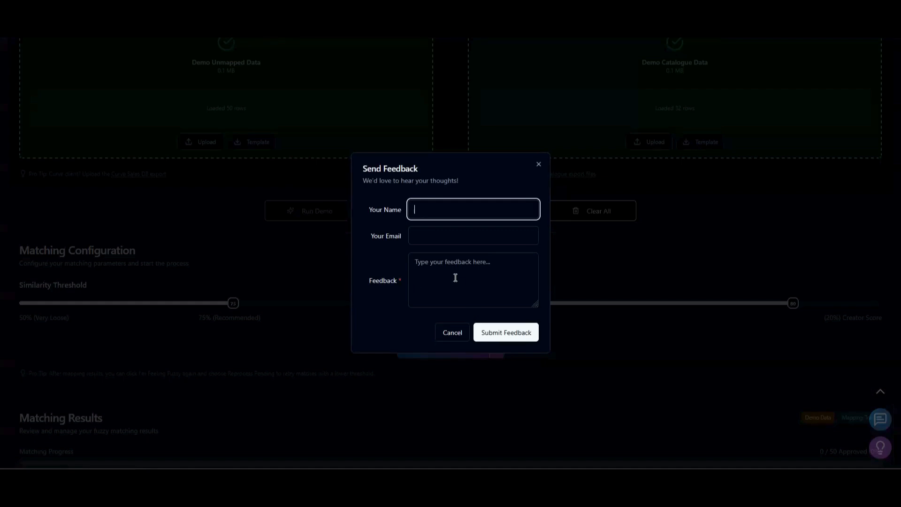
click(455, 278)
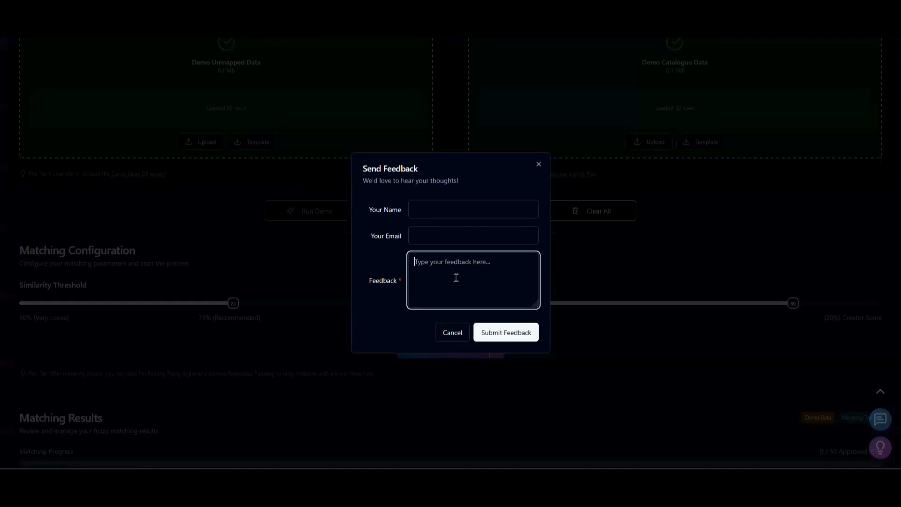
text(hi!)
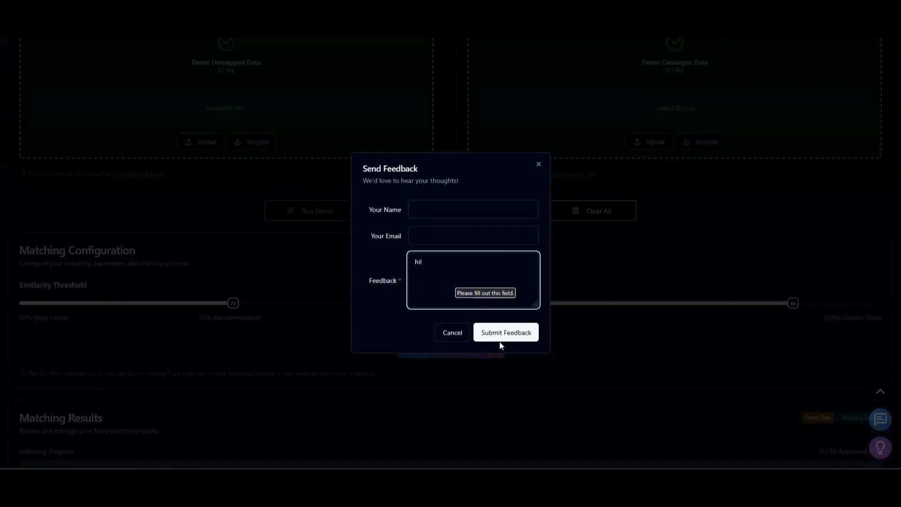
click(501, 338)
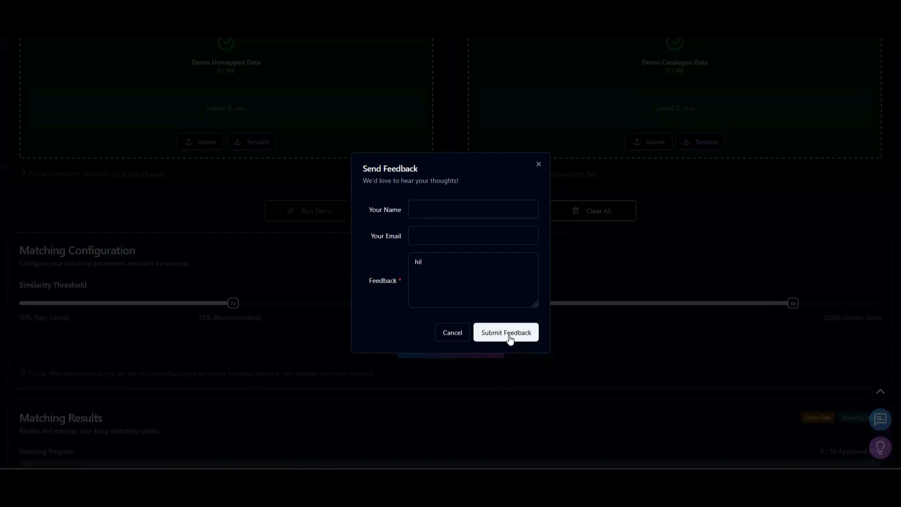